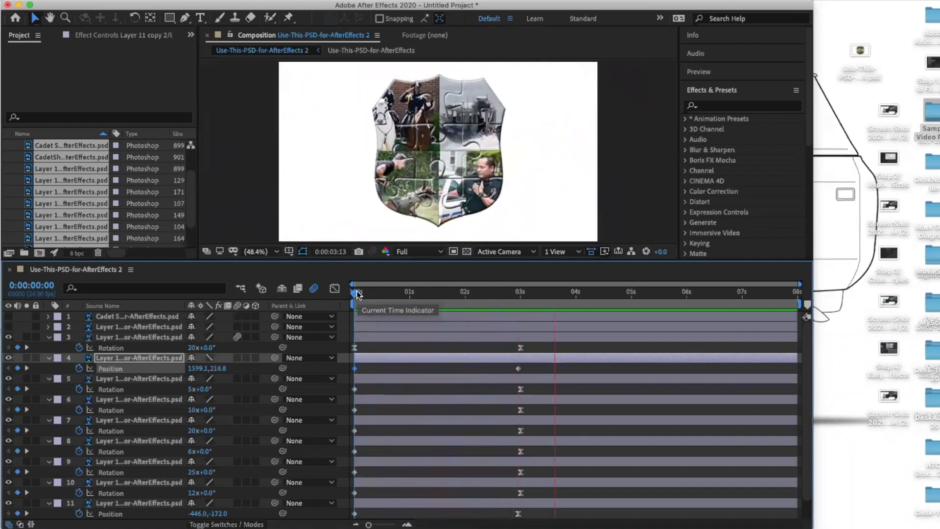
# At 0:00:03:08, hide the nested Use-This-PSD composition layer and show the full CadetShield photo layer behind the puzzle pieces.
pyautogui.press('space')
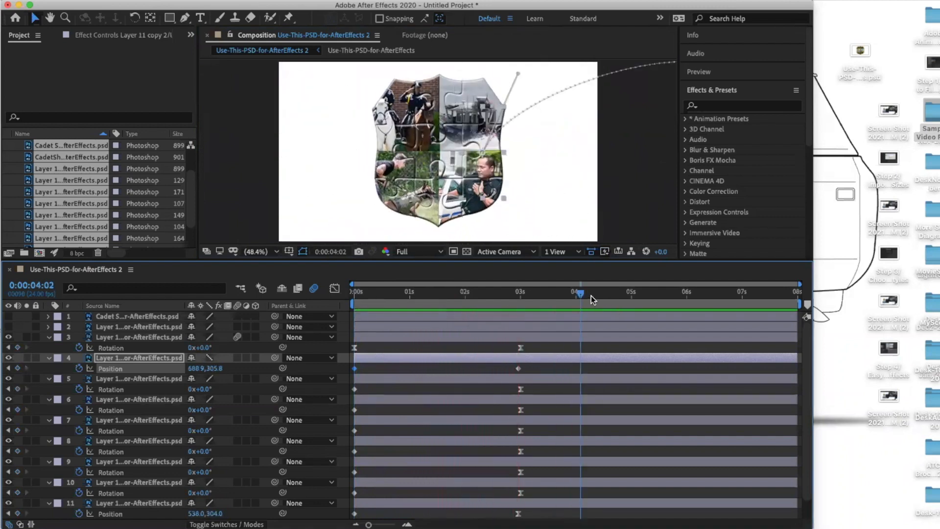
pyautogui.moveTo(591, 296); pyautogui.dragTo(540, 297)
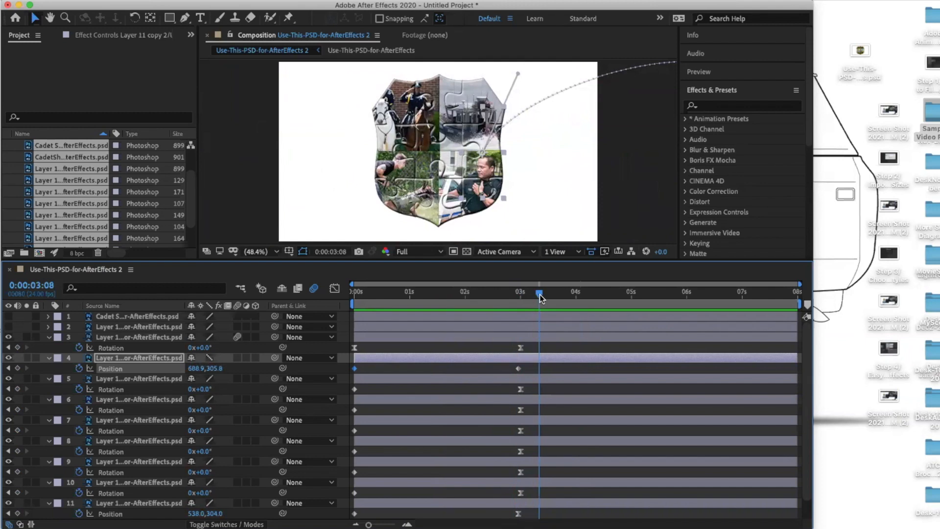
pyautogui.scroll(-2, 145, 470)
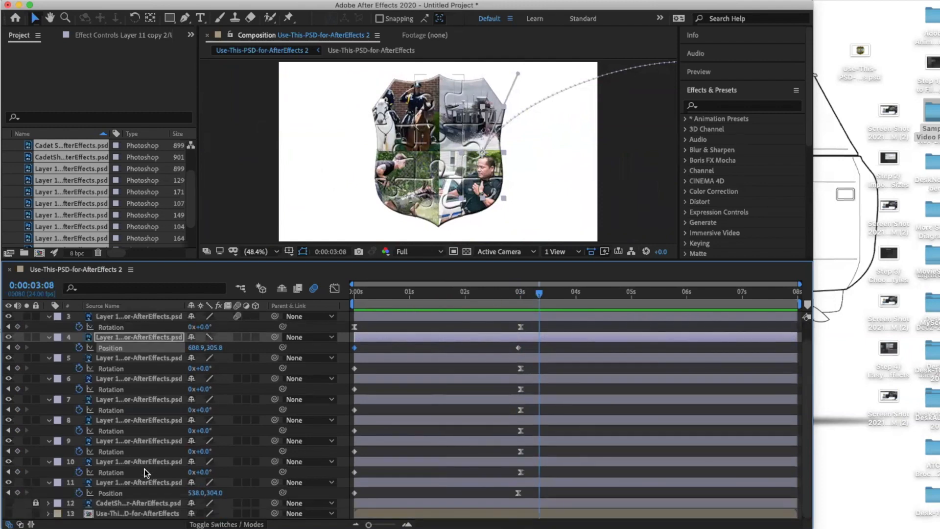
pyautogui.click(9, 513)
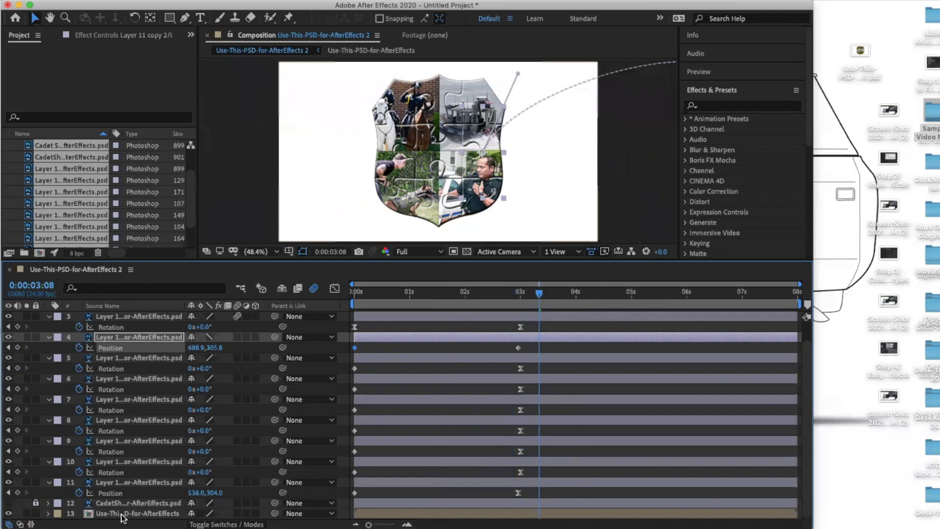
pyautogui.click(8, 513)
pyautogui.click(8, 503)
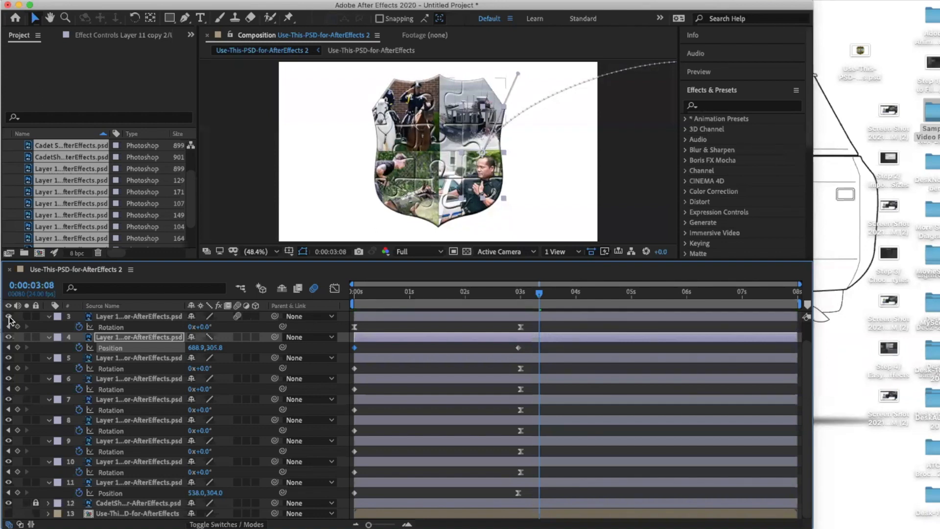
# Temporarily hide puzzle-piece layers 9 to 11 to check the shield photo beneath them, restoring their visibility at the end.
pyautogui.click(9, 483)
pyautogui.click(9, 440)
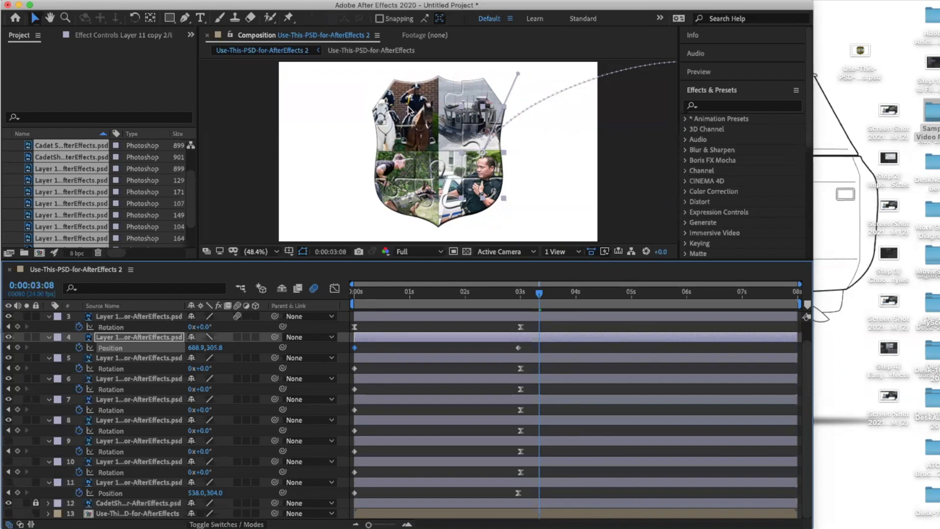
pyautogui.click(8, 440)
pyautogui.click(8, 461)
pyautogui.click(9, 482)
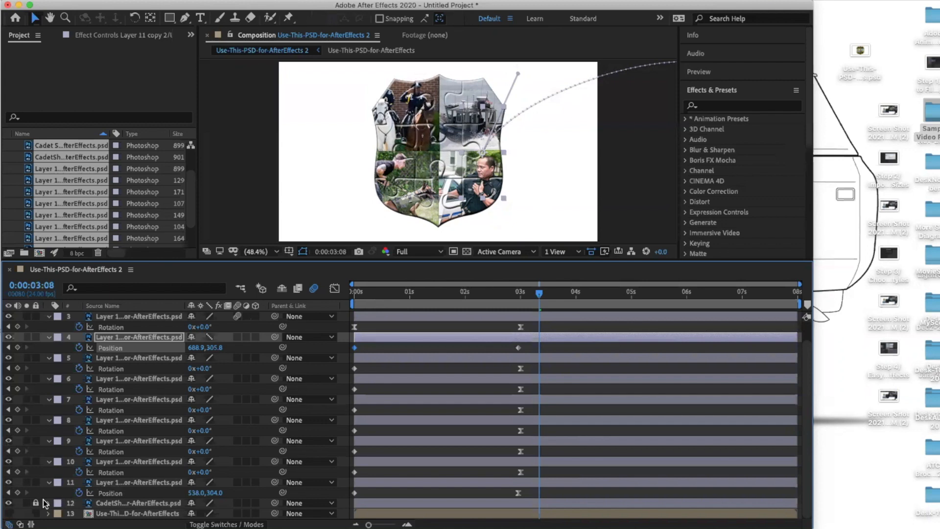
# Unlock the CadetShield photo layer, move it above all puzzle-piece layers, and nudge it slightly up and right to align with the assembled puzzle.
pyautogui.click(133, 504)
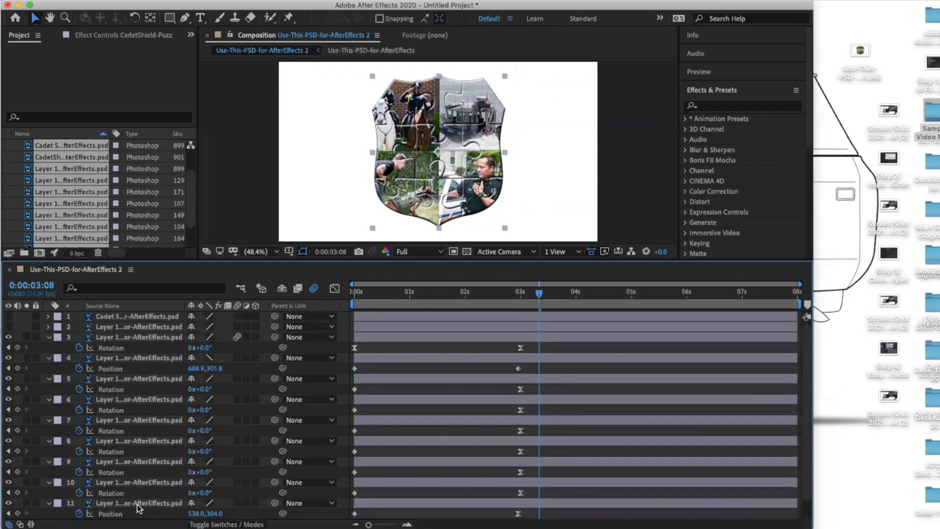
pyautogui.moveTo(137, 506); pyautogui.dragTo(140, 332)
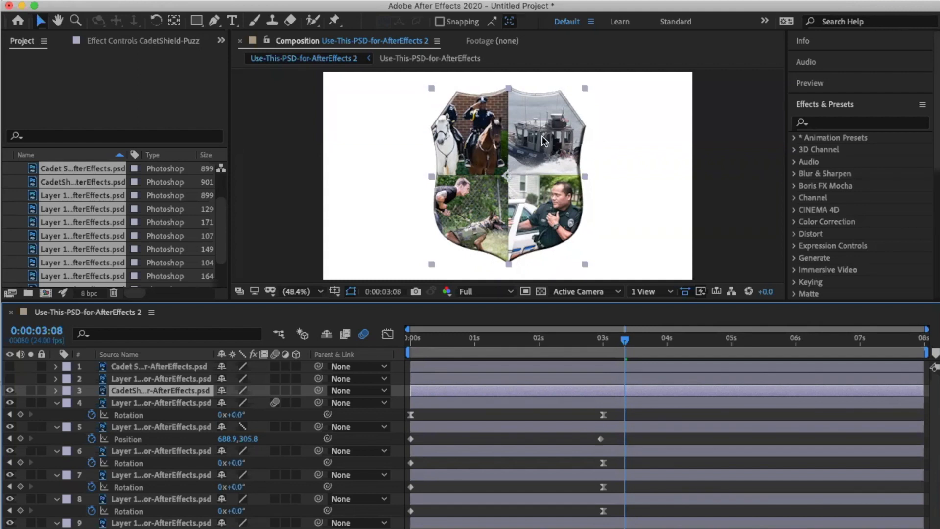
pyautogui.press('Up')
pyautogui.press('Up')
pyautogui.press('Right')
pyautogui.press('Right')
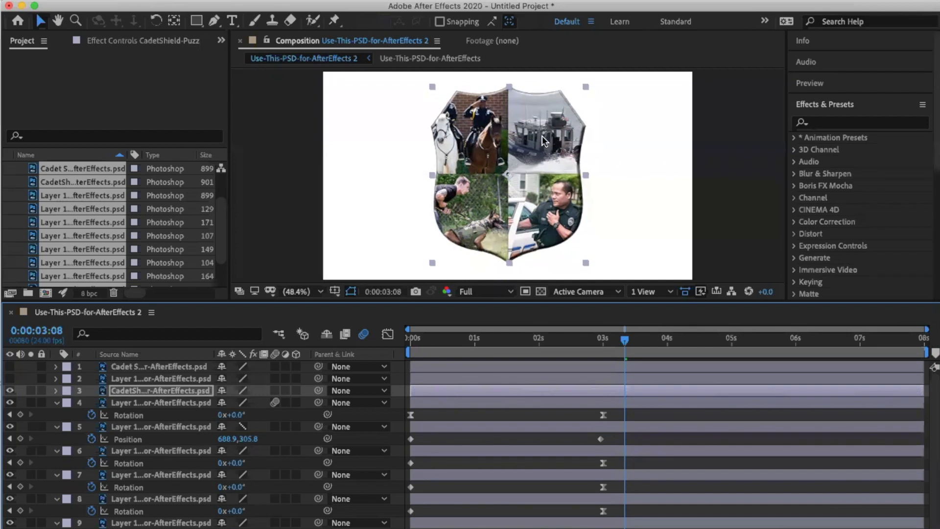
pyautogui.press('Left')
pyautogui.press('Left')
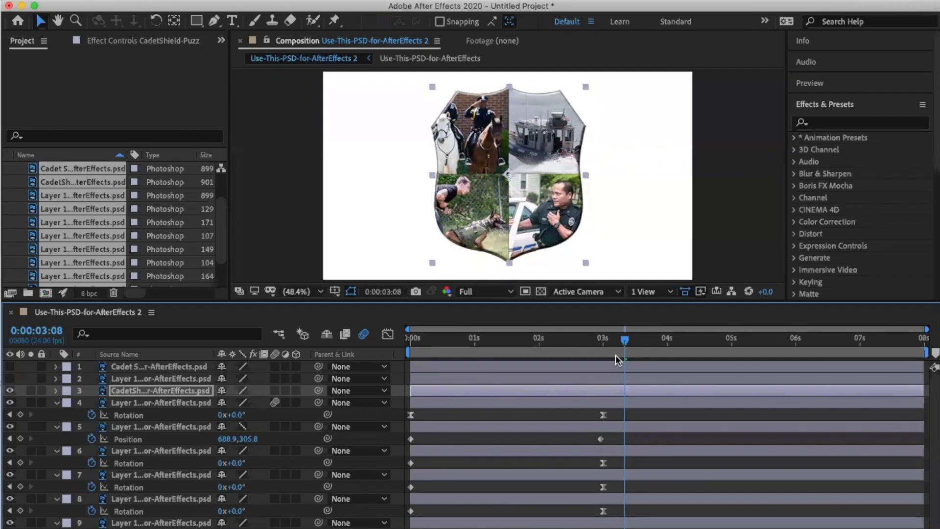
# Compare the puzzle with the CadetShield photo hidden and shown around the 3-second mark to check where the pieces settle.
pyautogui.click(571, 341)
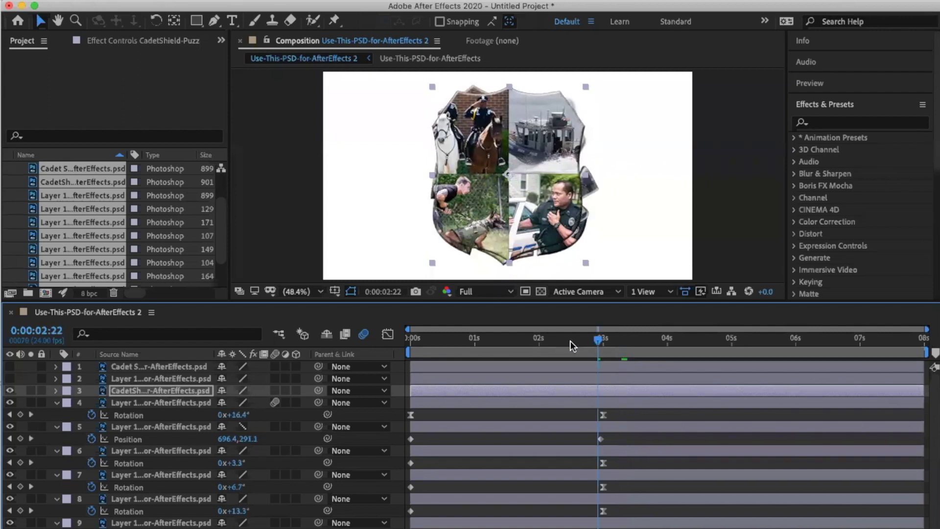
pyautogui.click(9, 391)
pyautogui.moveTo(579, 339); pyautogui.dragTo(620, 343)
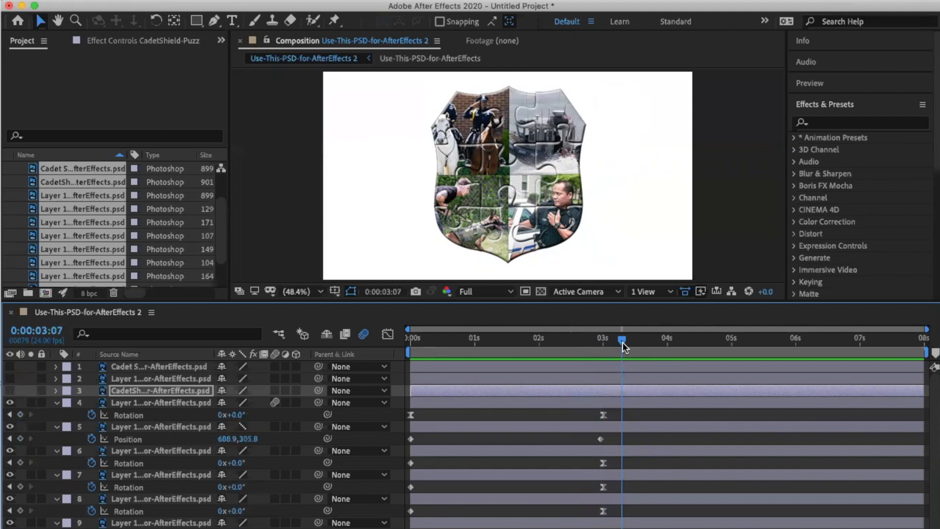
pyautogui.moveTo(621, 342); pyautogui.dragTo(619, 342)
pyautogui.click(10, 392)
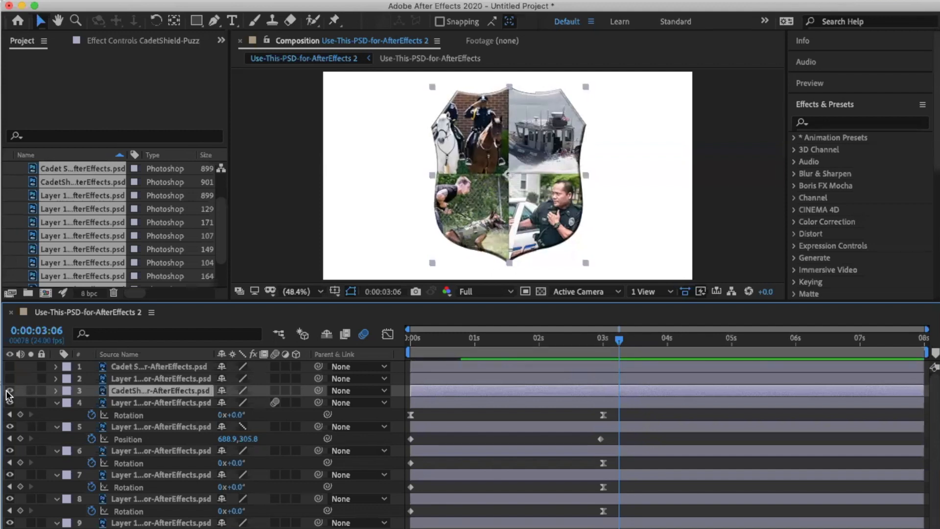
# Add Opacity keyframes to the CadetShield photo layer at 0:00:03:00 and 0:00:04:00.
pyautogui.moveTo(618, 339)
pyautogui.mouseDown()
pyautogui.moveTo(589, 339)
pyautogui.moveTo(602, 342)
pyautogui.mouseUp()
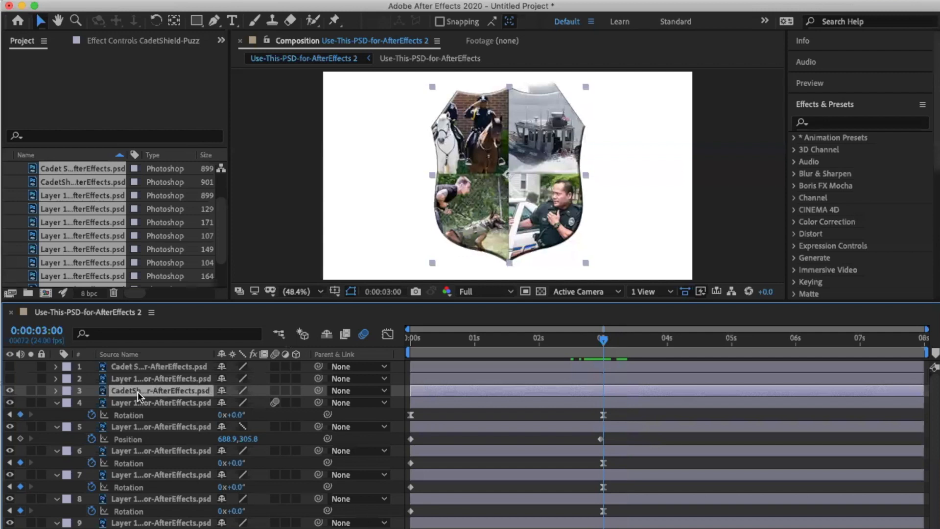
pyautogui.press('t')
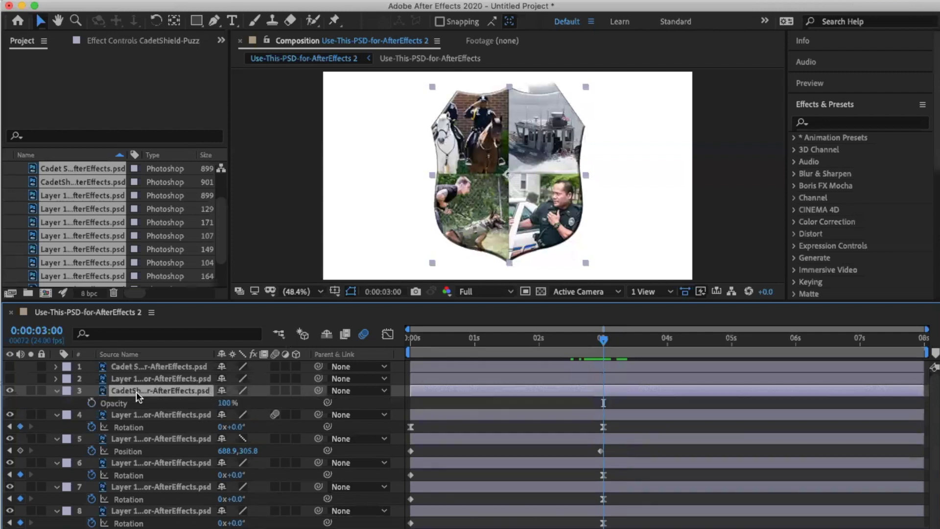
pyautogui.click(92, 403)
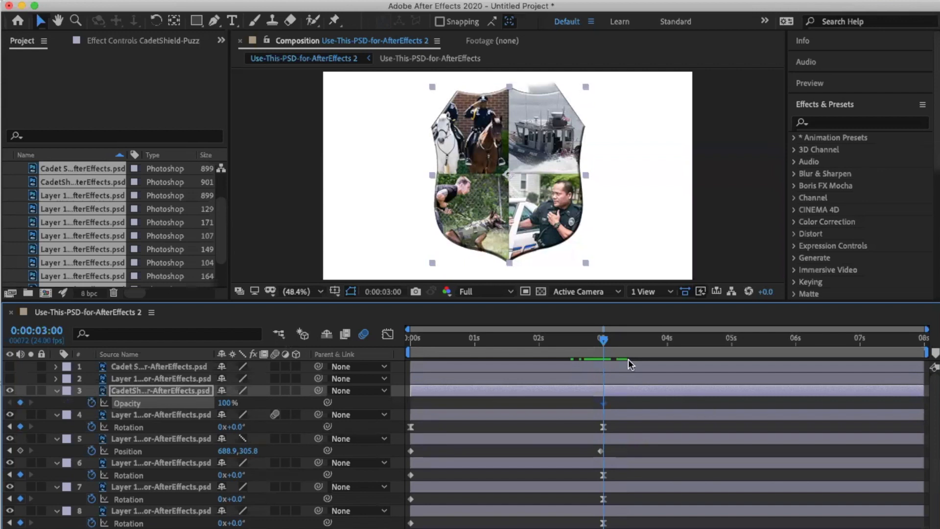
pyautogui.moveTo(605, 345); pyautogui.dragTo(668, 342)
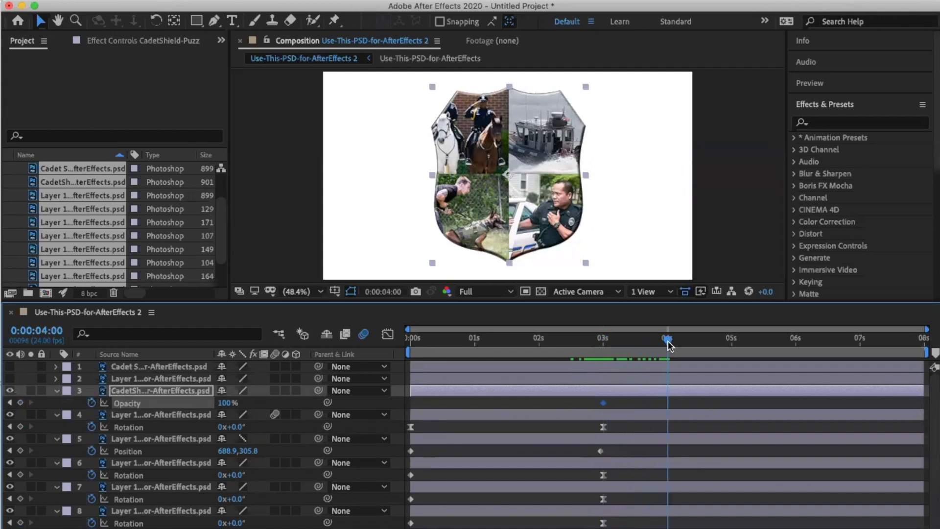
pyautogui.click(20, 402)
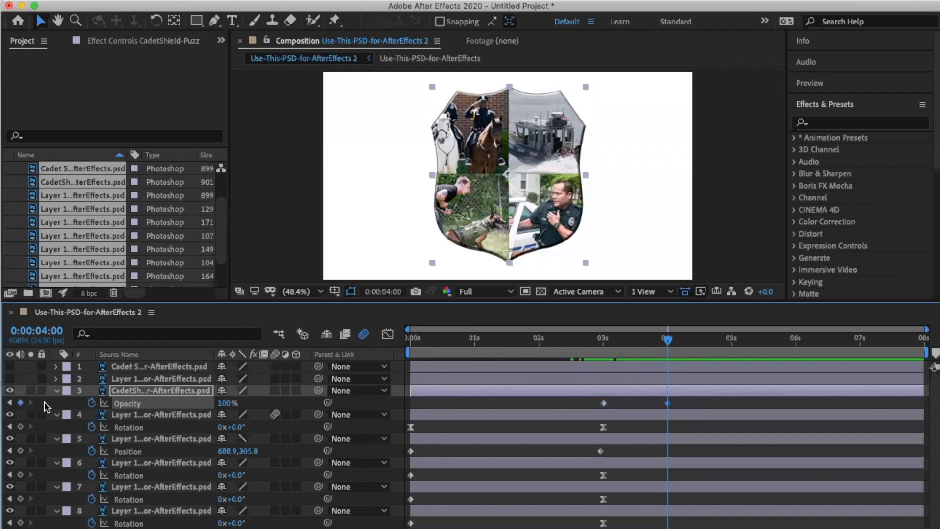
# Scrub between the CadetShield layer's two Opacity keyframes to review the span of the transition.
pyautogui.press('pageup')
pyautogui.press('pageup')
pyautogui.press('pageup')
pyautogui.press('pageup')
pyautogui.press('pageup')
pyautogui.press('pageup')
pyautogui.press('pageup')
pyautogui.press('pageup')
pyautogui.press('pageup')
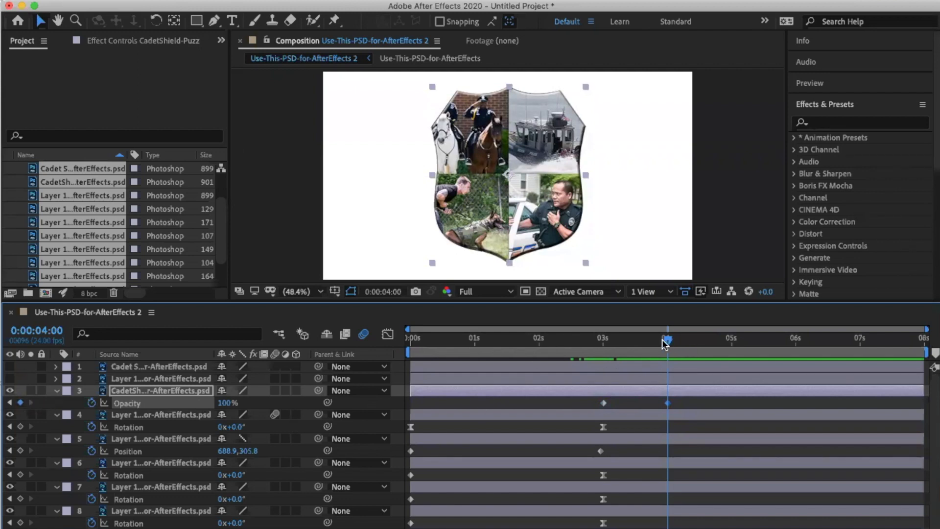
pyautogui.moveTo(619, 340); pyautogui.dragTo(648, 343)
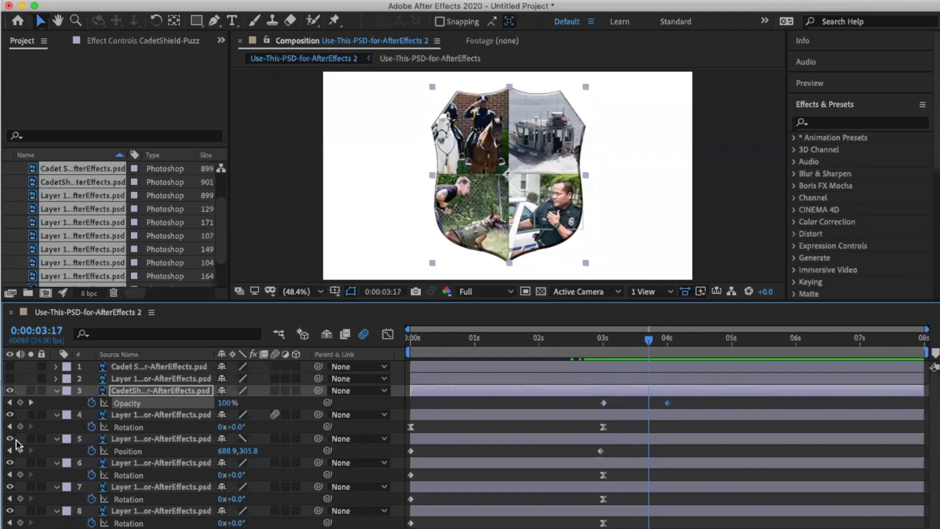
# Set the CadetShield photo layer's Opacity to 0% at its 0:00:03:00 keyframe.
pyautogui.click(9, 402)
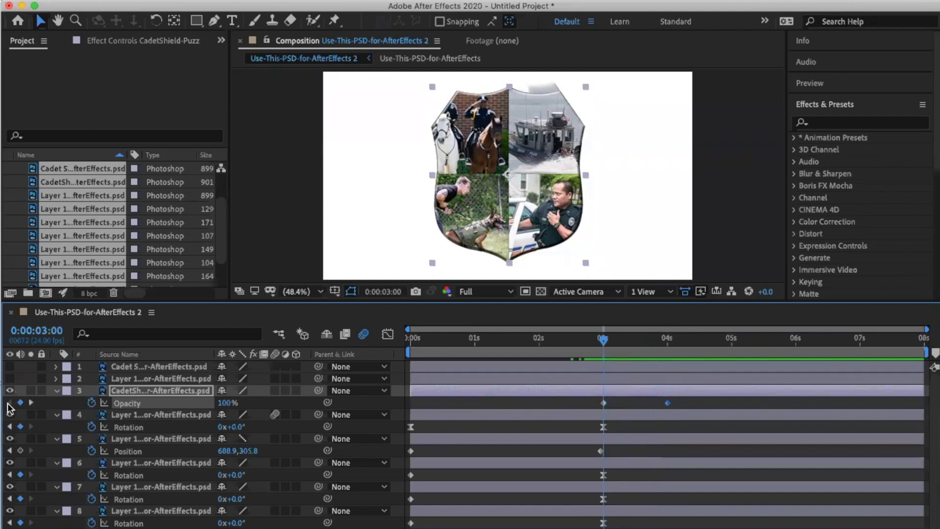
pyautogui.click(225, 404)
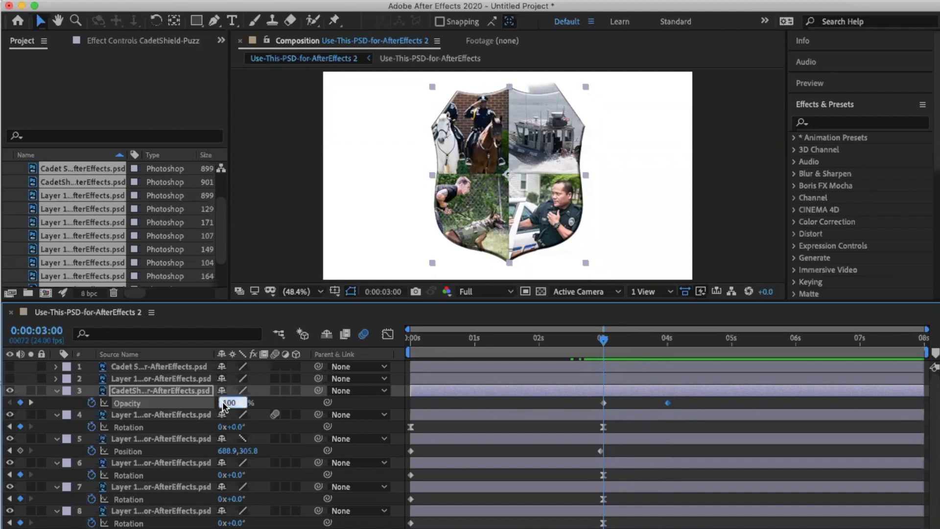
pyautogui.write('0')
pyautogui.press('Return')
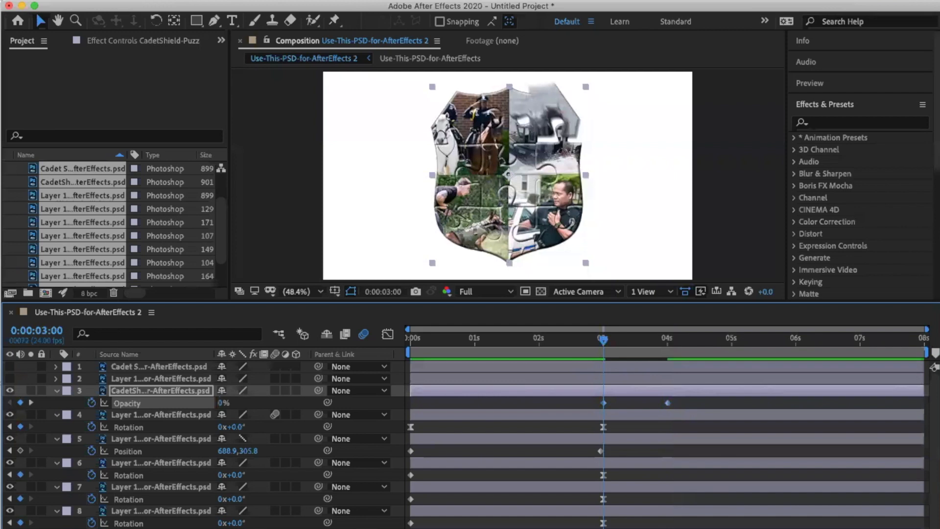
# Scrub through the fade and preview the animation from 0:00:00:21 to check the puzzle turning into the full photo shield.
pyautogui.moveTo(604, 337); pyautogui.dragTo(679, 348)
pyautogui.moveTo(587, 353); pyautogui.dragTo(468, 345)
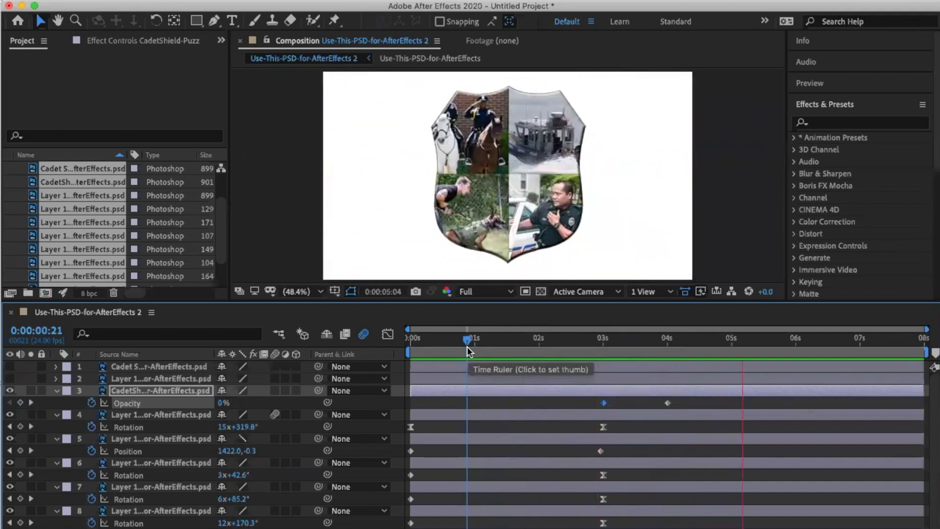
pyautogui.press('space')
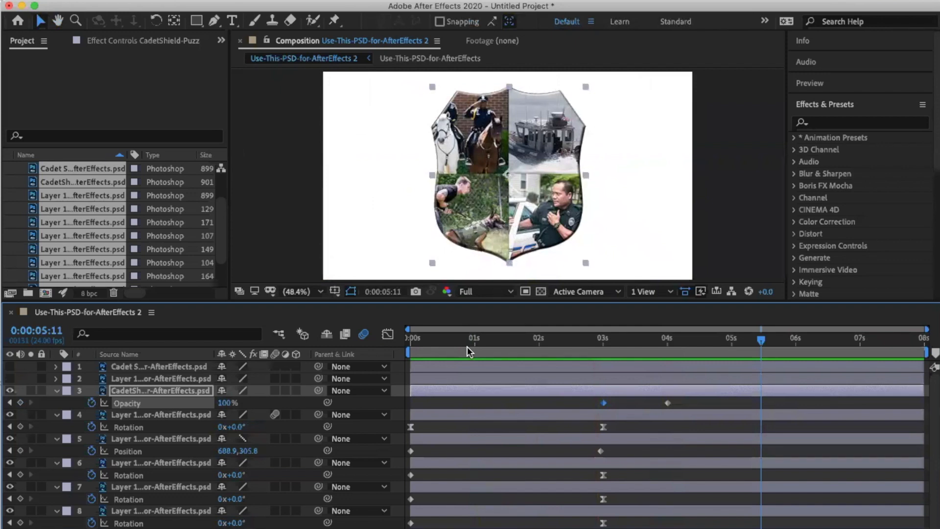
# Compare the two badge layers, leaving the Cadet Challenge badge shown and the police patch and CadetShield photo layers hidden.
pyautogui.click(8, 378)
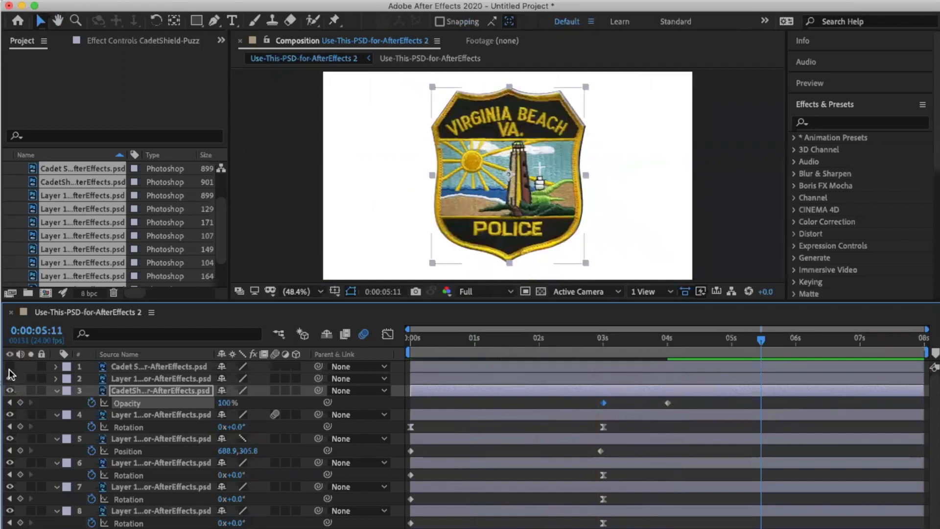
pyautogui.click(9, 366)
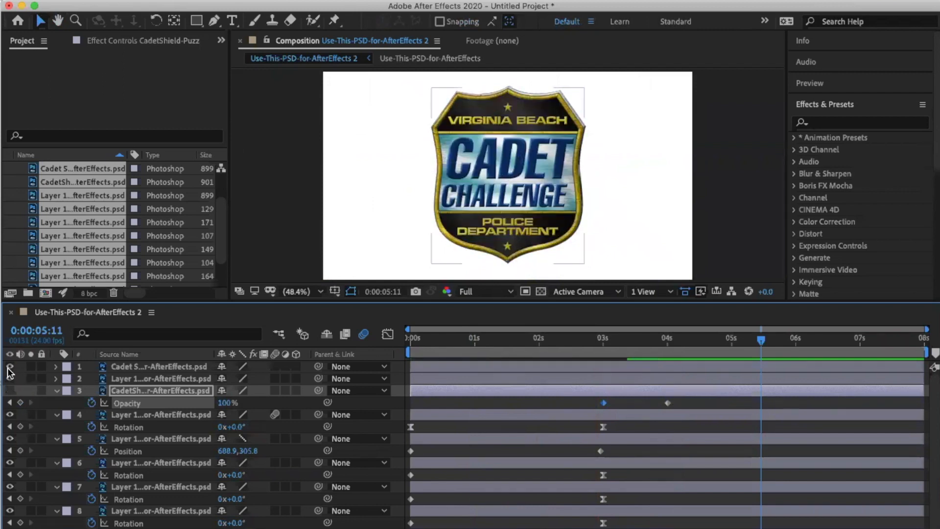
pyautogui.click(10, 366)
pyautogui.click(9, 379)
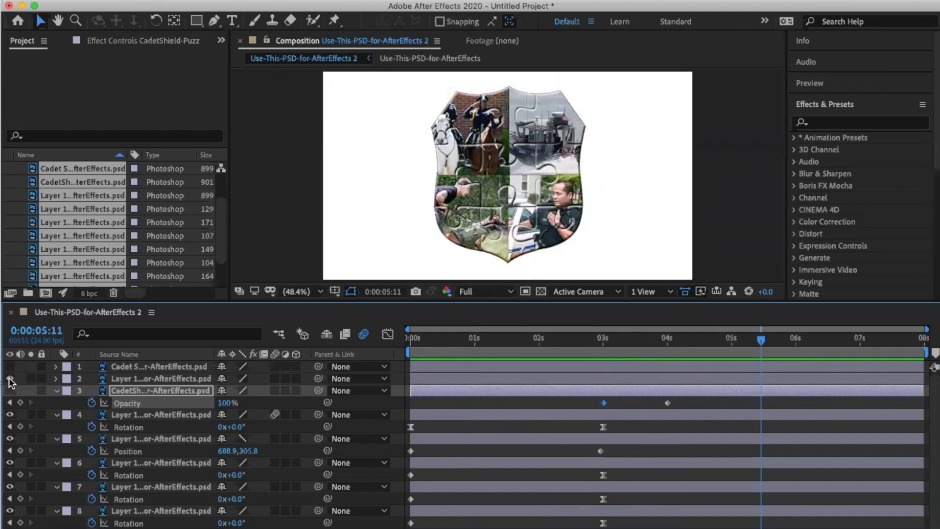
pyautogui.click(9, 379)
pyautogui.click(9, 367)
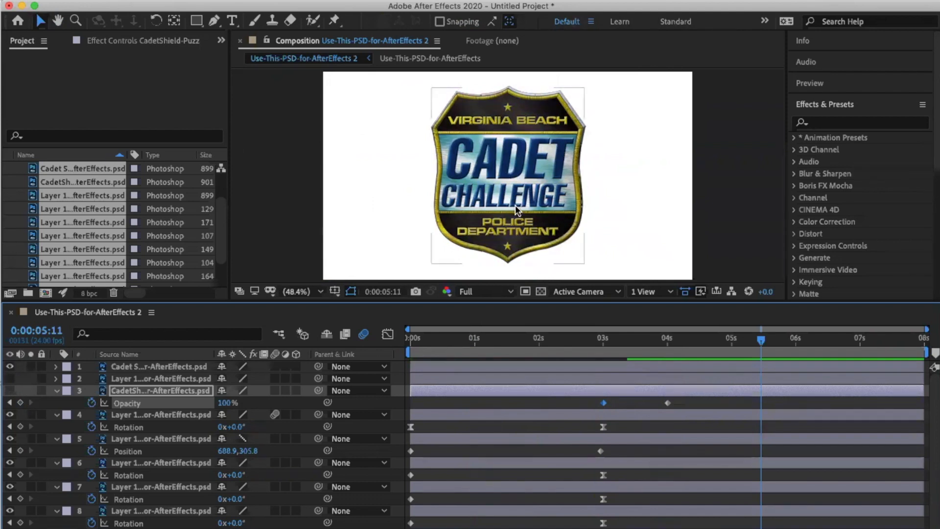
pyautogui.click(9, 366)
pyautogui.click(10, 366)
# Nudge the Cadet Challenge badge layer slightly right and up to align it with the puzzle shield.
pyautogui.click(181, 367)
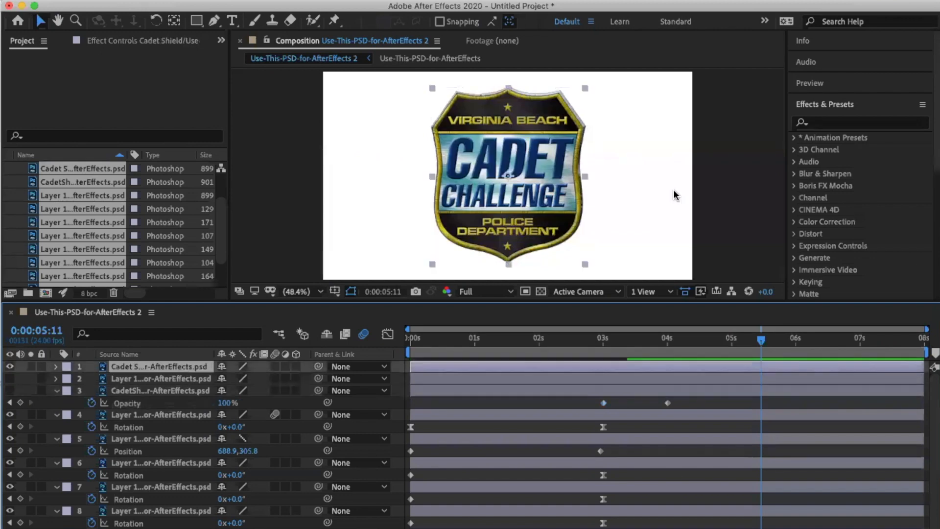
pyautogui.press('Right')
pyautogui.press('Right')
pyautogui.press('Right')
pyautogui.press('Right')
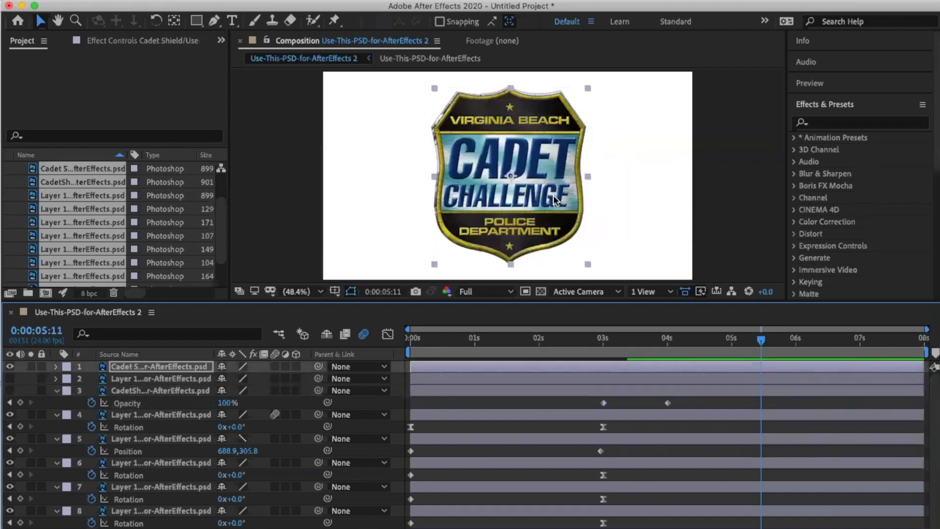
pyautogui.press('Up')
pyautogui.press('Up')
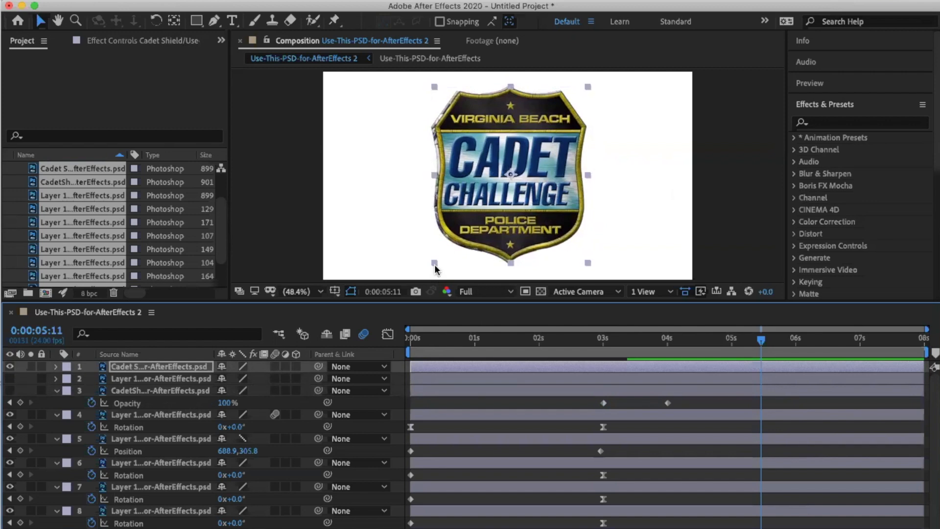
# Enlarge the Cadet Challenge badge slightly and nudge it down and left so it covers the puzzle shield behind it.
pyautogui.moveTo(434, 264); pyautogui.dragTo(432, 264)
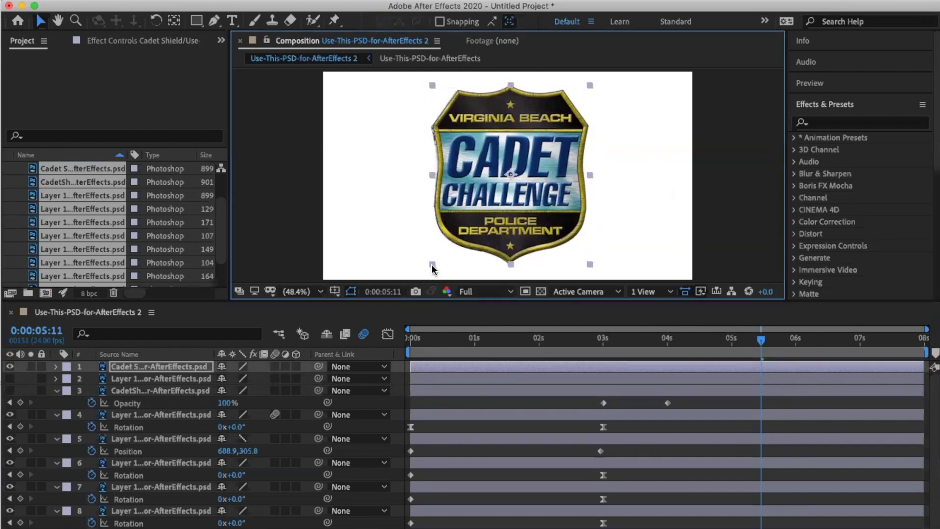
pyautogui.press('Down')
pyautogui.press('Down')
pyautogui.press('Left')
pyautogui.press('Left')
pyautogui.press('Left')
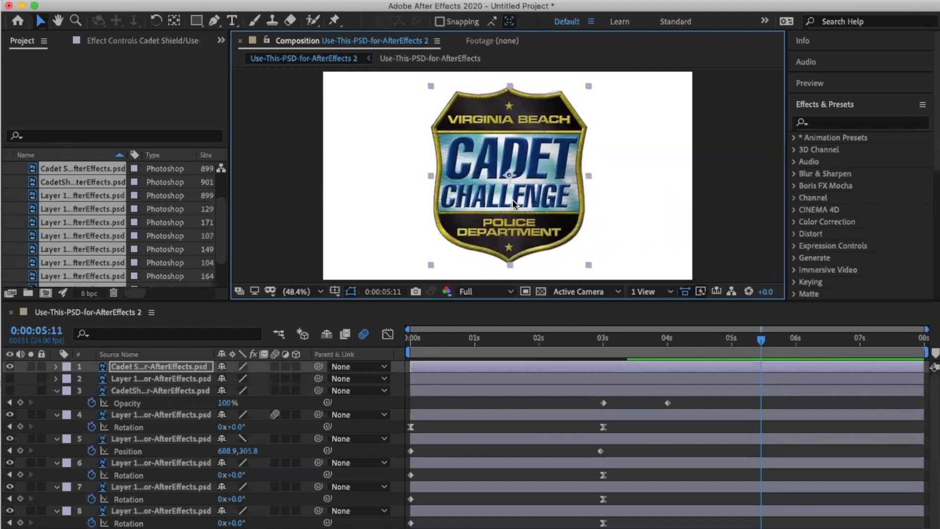
# Nudge the Cadet Challenge badge slightly up and hide it at 0:00:03:14 to check the puzzle shield behind it.
pyautogui.press('Up')
pyautogui.press('Up')
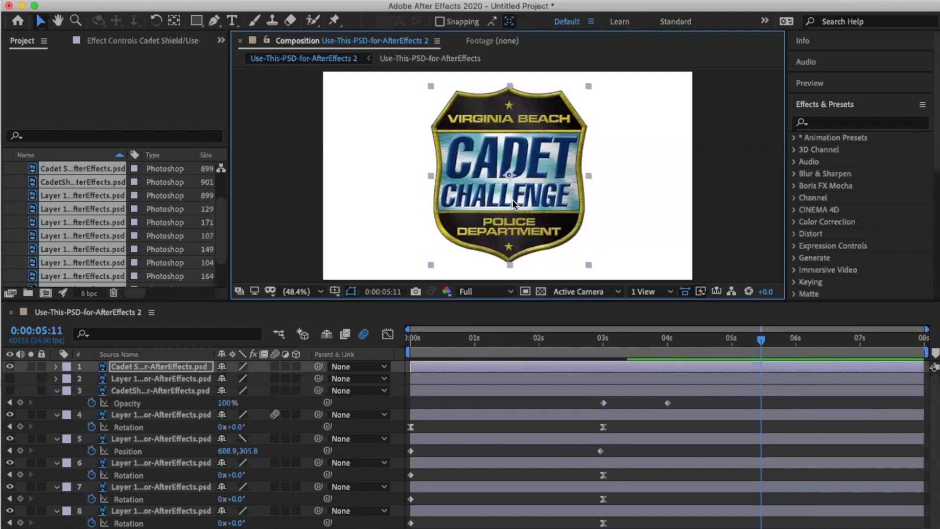
pyautogui.moveTo(643, 336)
pyautogui.mouseDown()
pyautogui.moveTo(570, 334)
pyautogui.moveTo(669, 338)
pyautogui.moveTo(641, 337)
pyautogui.mouseUp()
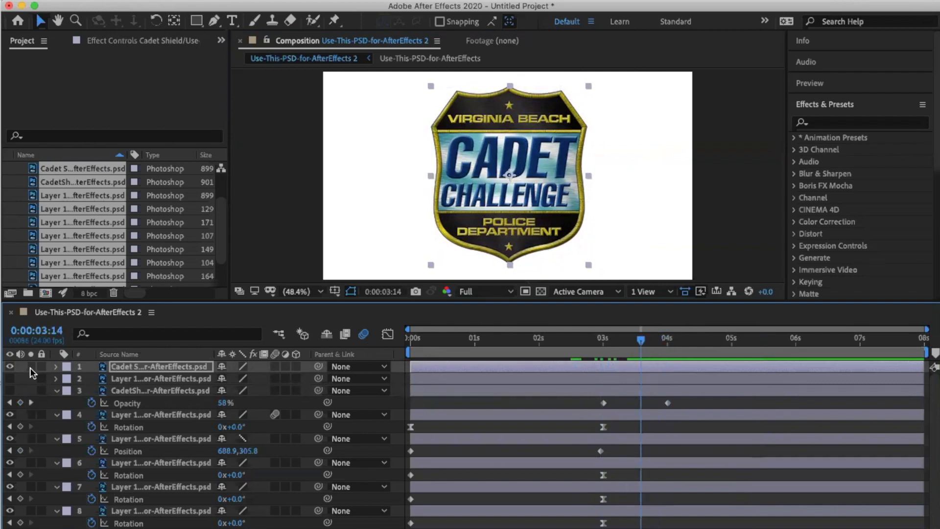
pyautogui.click(10, 367)
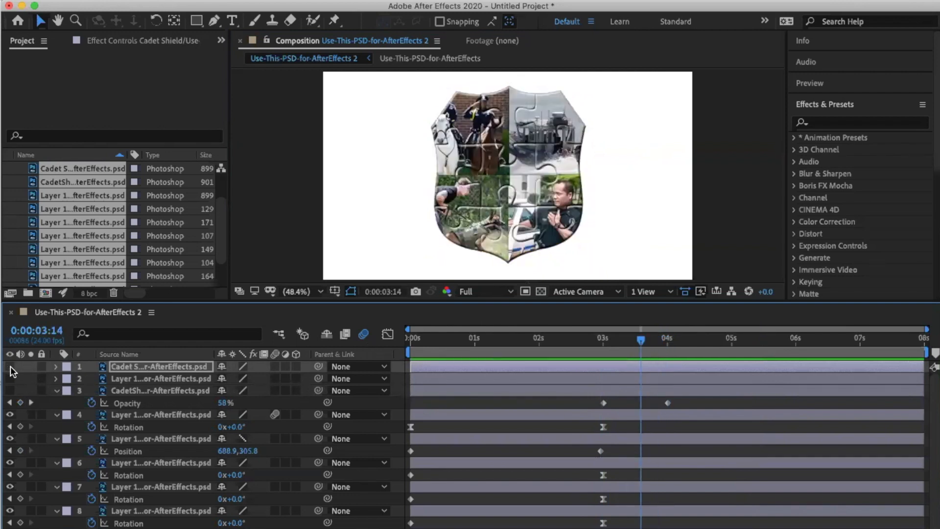
# Show the Cadet Challenge badge again and add opacity keyframes of 100% to it at 0:00:04:00 and 0:00:05:00.
pyautogui.moveTo(661, 342); pyautogui.dragTo(667, 343)
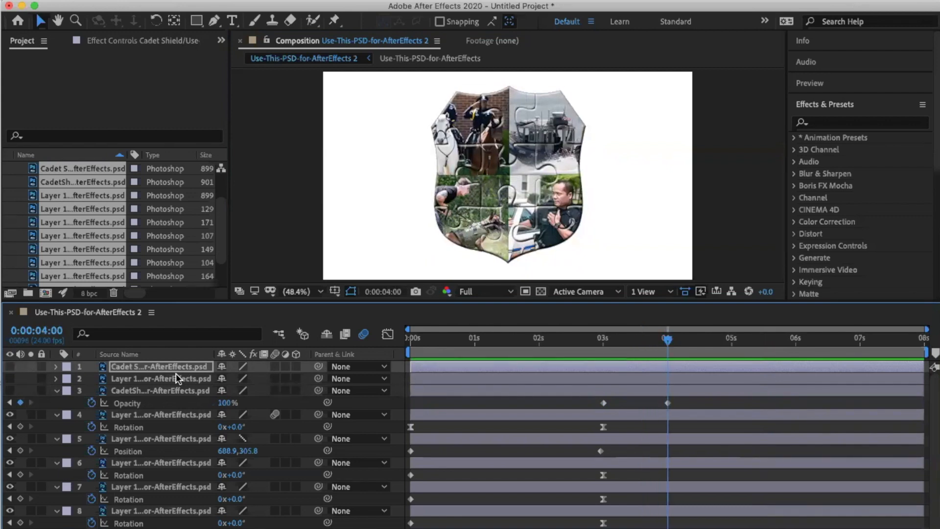
pyautogui.click(9, 367)
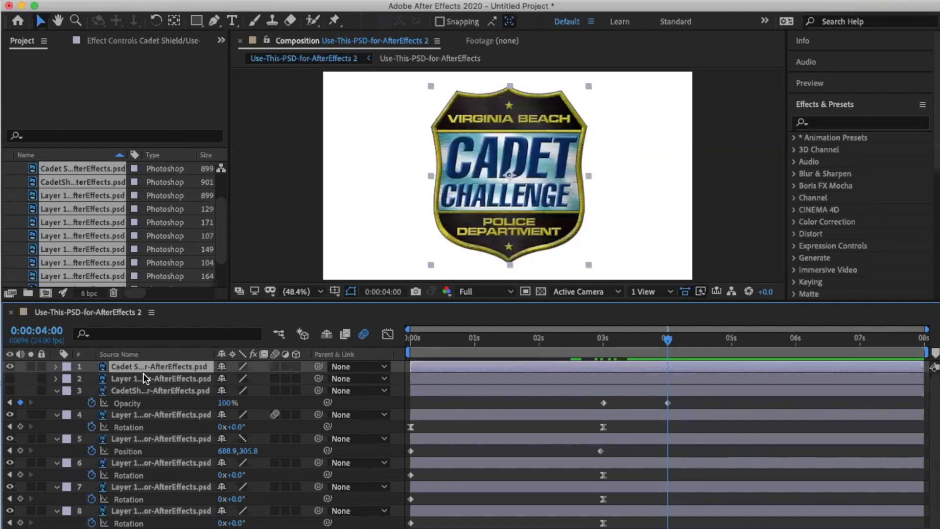
pyautogui.press('t')
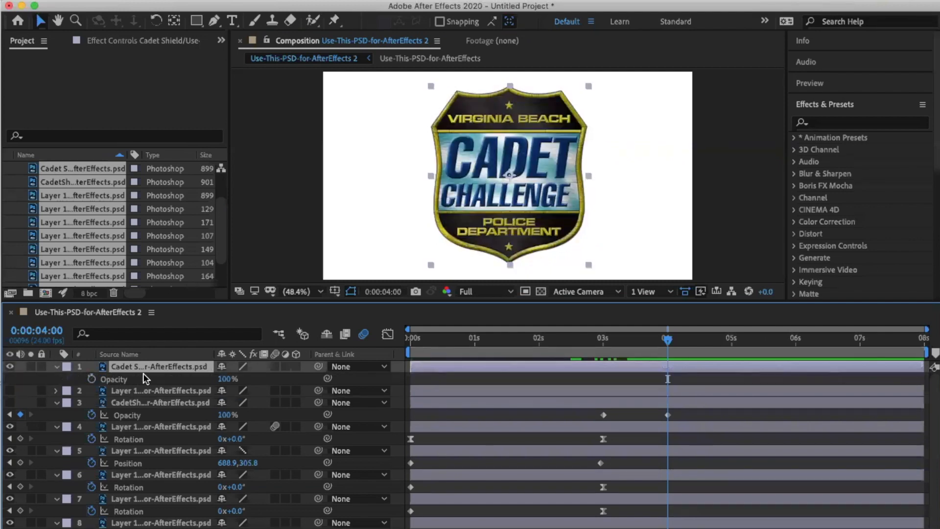
pyautogui.click(92, 379)
pyautogui.moveTo(710, 341); pyautogui.dragTo(733, 345)
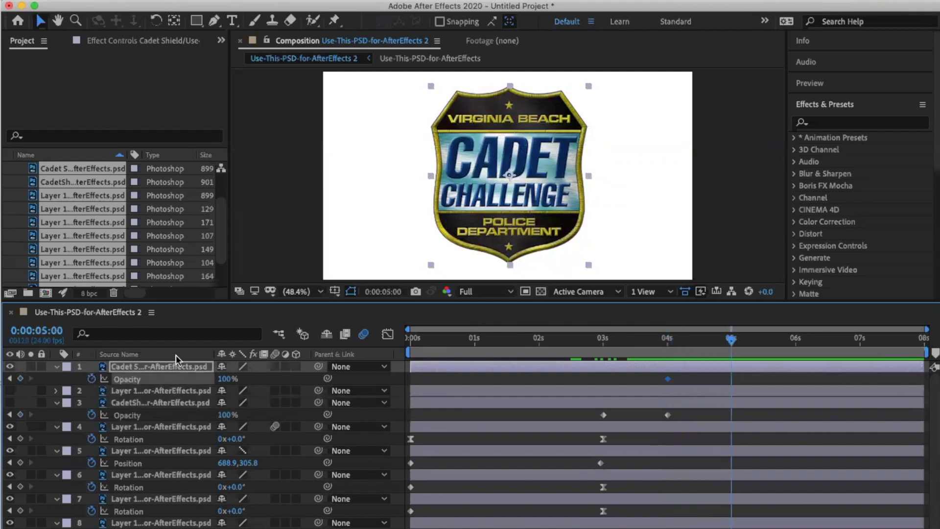
pyautogui.click(20, 379)
# Set the Cadet Challenge badge's opacity keyframe at 0:00:04:00 to 0%.
pyautogui.click(10, 380)
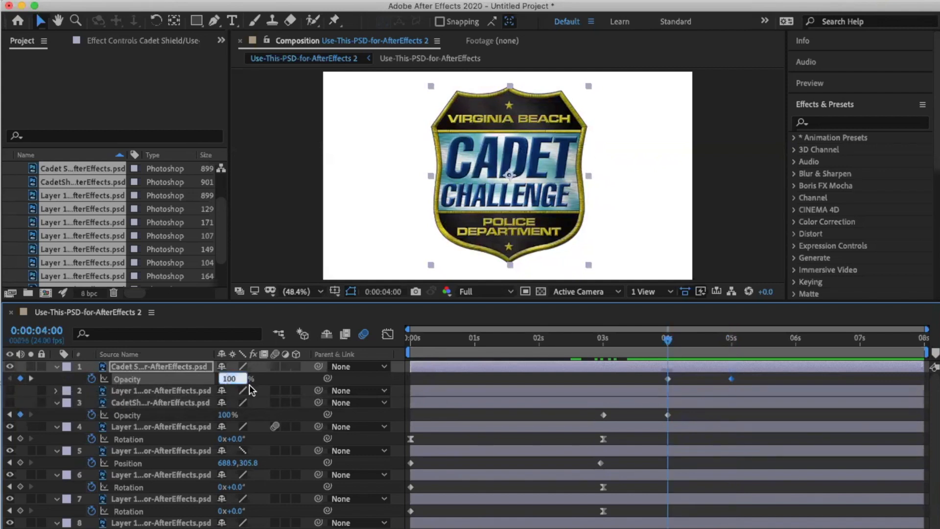
pyautogui.write('0')
pyautogui.press('Return')
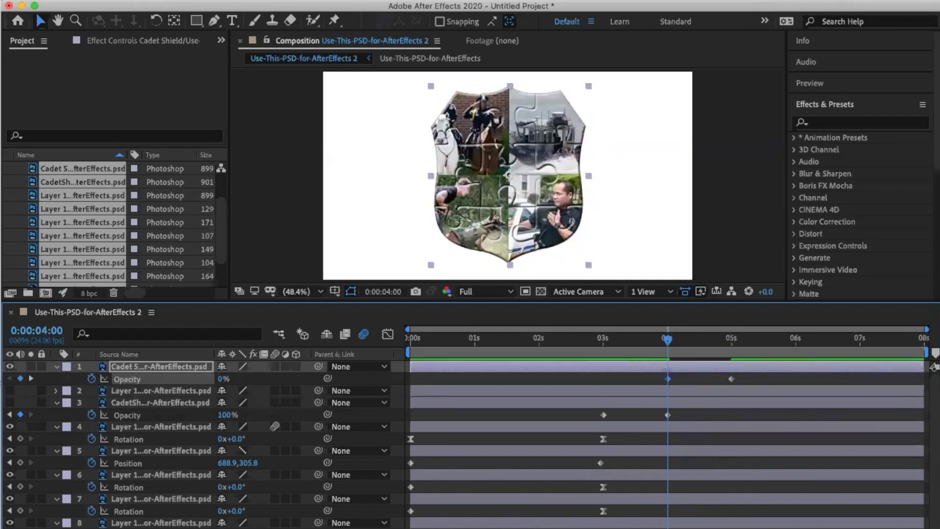
# Preview the animation from the start to check the badge fading in, and go back to 0:00:03:06.
pyautogui.moveTo(667, 343); pyautogui.dragTo(316, 320)
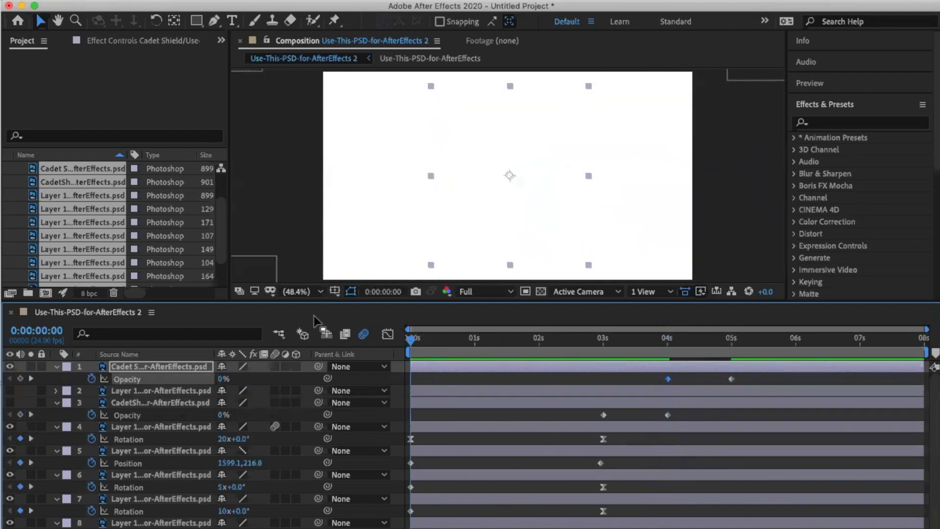
pyautogui.click(259, 189)
pyautogui.press('space')
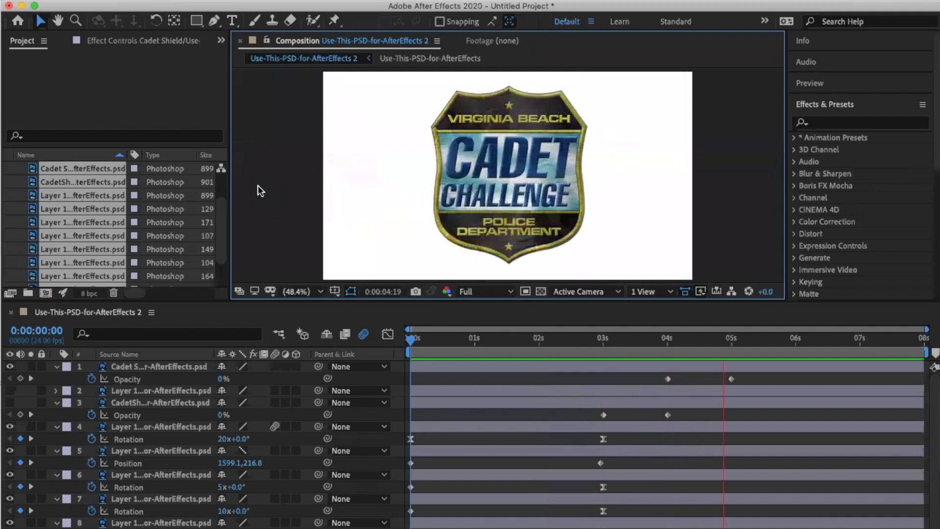
pyautogui.press('space')
pyautogui.moveTo(879, 343); pyautogui.dragTo(620, 344)
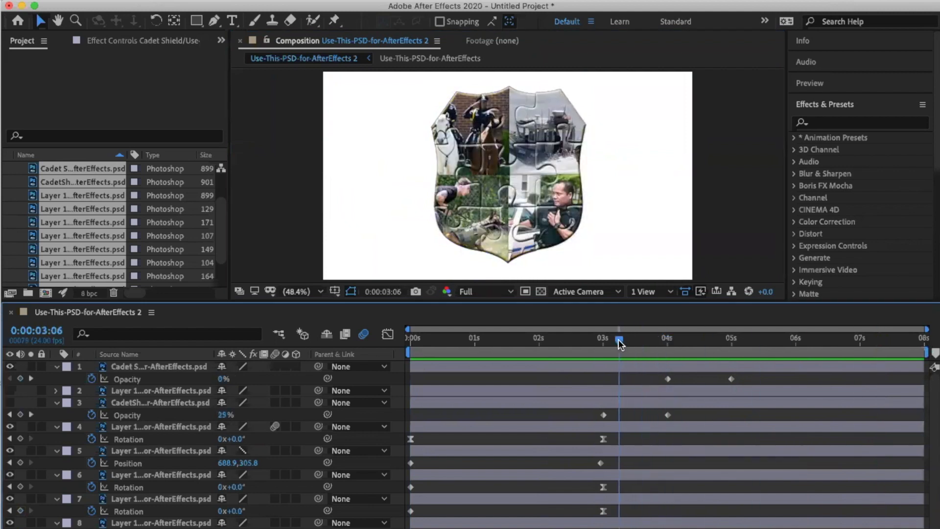
# Move the CadetShield photo's last opacity keyframe to 0:00:05:02, make the badge fade run from about 4.7 to 6.2 seconds, and preview it.
pyautogui.click(668, 414)
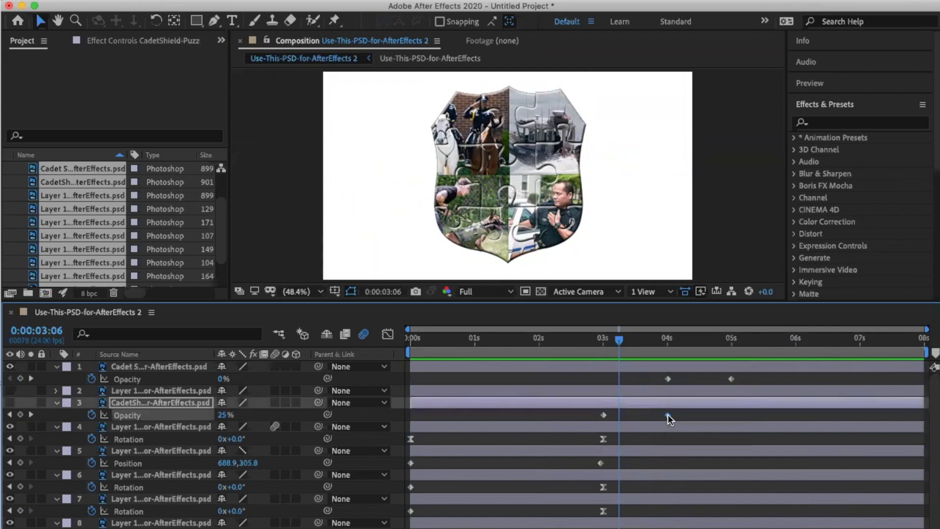
pyautogui.moveTo(667, 416); pyautogui.dragTo(736, 414)
pyautogui.moveTo(730, 379); pyautogui.dragTo(812, 379)
pyautogui.moveTo(668, 379); pyautogui.dragTo(716, 377)
pyautogui.moveTo(619, 340); pyautogui.dragTo(445, 339)
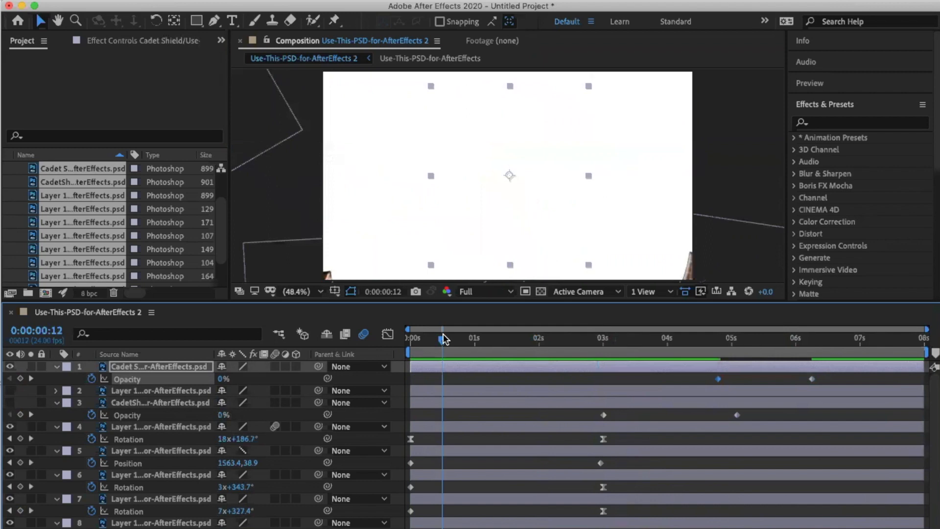
pyautogui.click(710, 380)
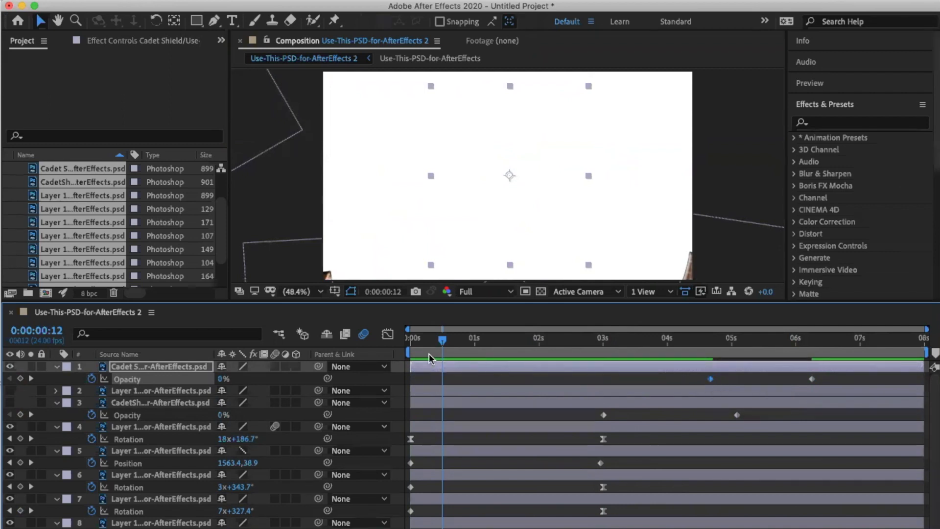
pyautogui.press('space')
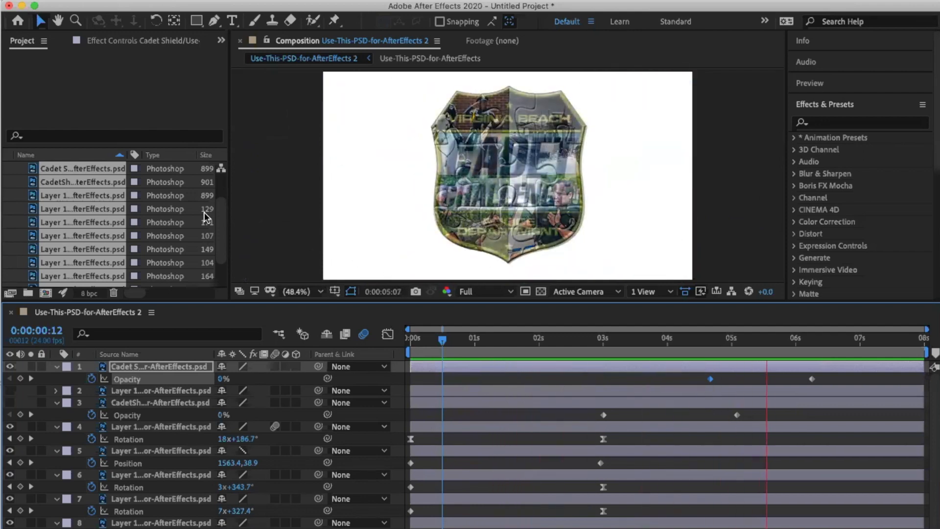
pyautogui.press('space')
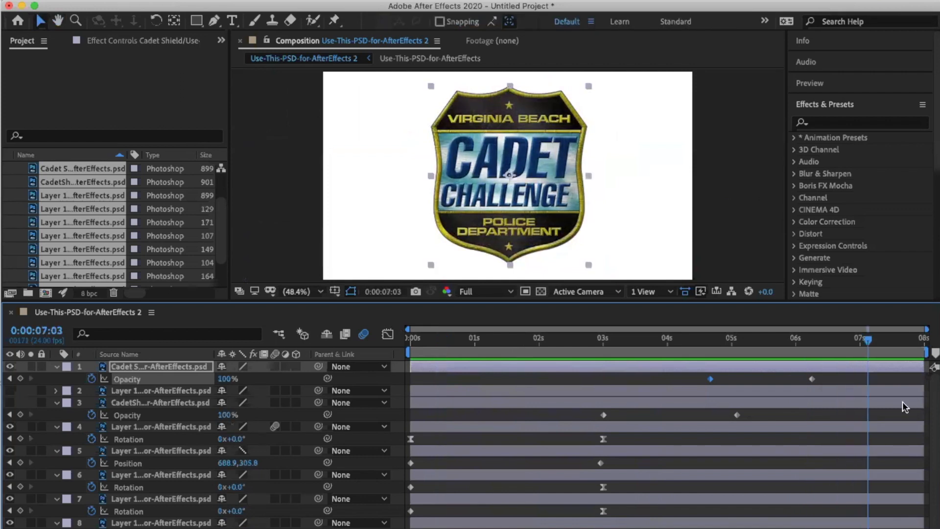
# Make the CadetShield photo layer visible and move the badge's first opacity keyframe to 0:00:05:04.
pyautogui.moveTo(731, 343); pyautogui.dragTo(680, 350)
pyautogui.moveTo(612, 351); pyautogui.dragTo(601, 353)
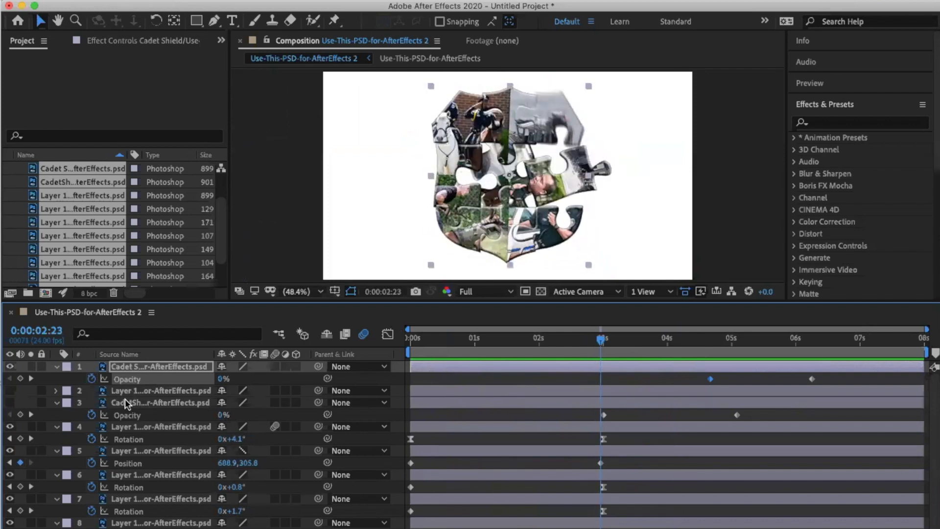
pyautogui.click(10, 402)
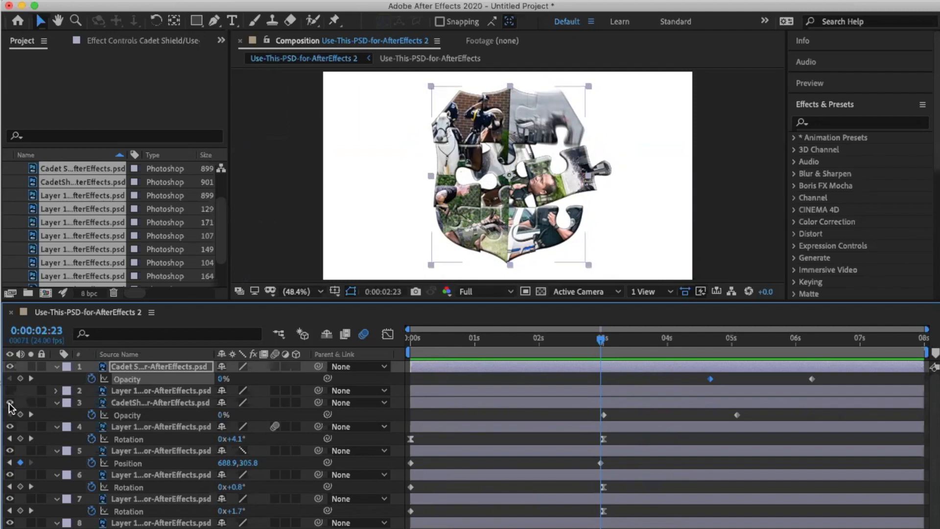
pyautogui.moveTo(609, 342); pyautogui.dragTo(741, 379)
# Scrub through both fades and preview the whole animation from the start.
pyautogui.click(702, 339)
pyautogui.press('space')
pyautogui.moveTo(665, 347); pyautogui.dragTo(568, 345)
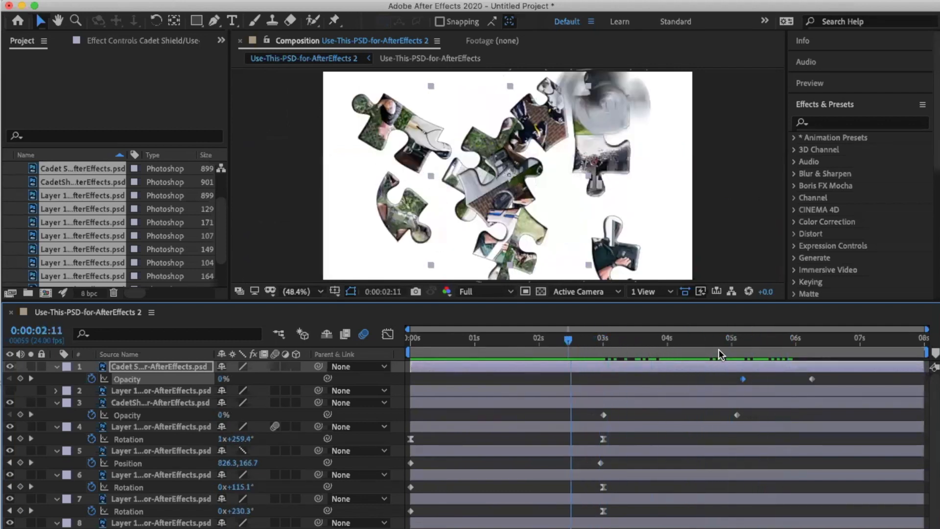
pyautogui.moveTo(751, 350); pyautogui.dragTo(816, 351)
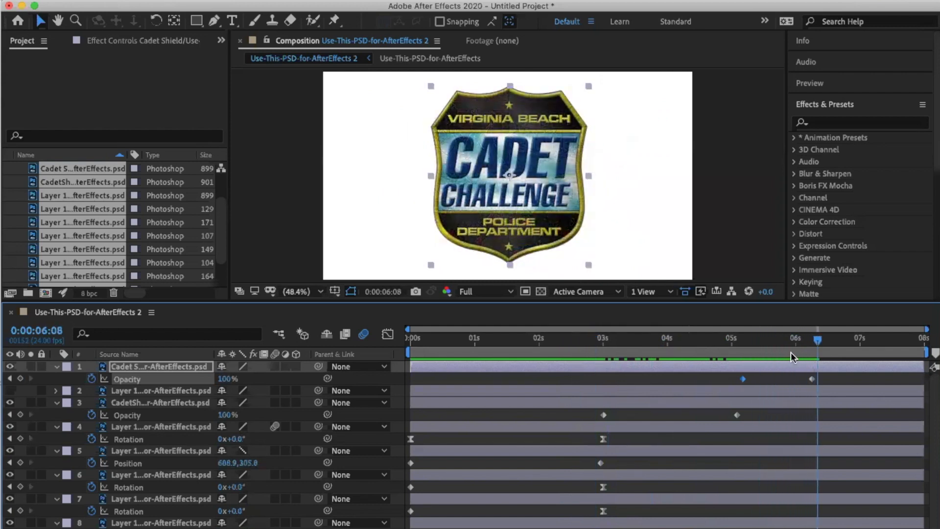
pyautogui.press('Home')
pyautogui.press('space')
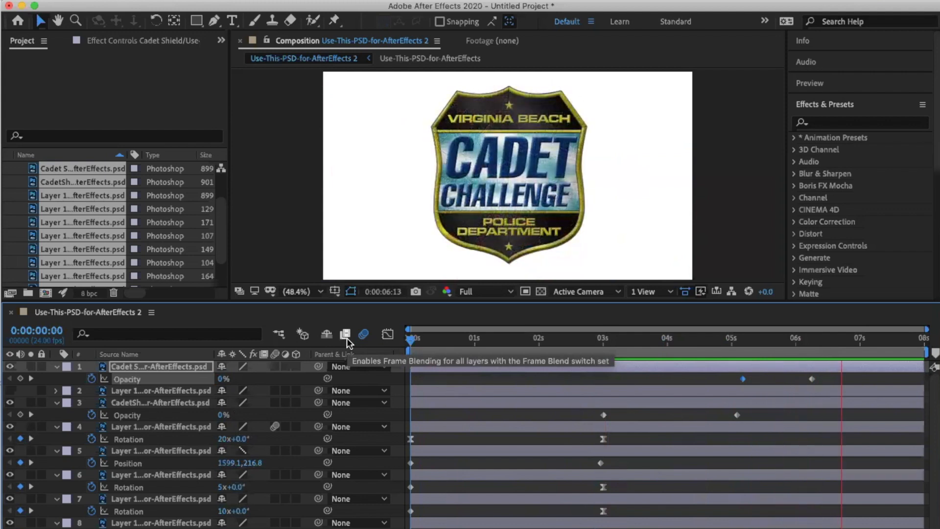
pyautogui.press('space')
# Retime the badge fade to about 5.9 to 7.3 seconds, end the CadetShield photo fade at about 5.5 seconds, and preview it.
pyautogui.moveTo(812, 379); pyautogui.dragTo(863, 378)
pyautogui.moveTo(743, 379); pyautogui.dragTo(785, 378)
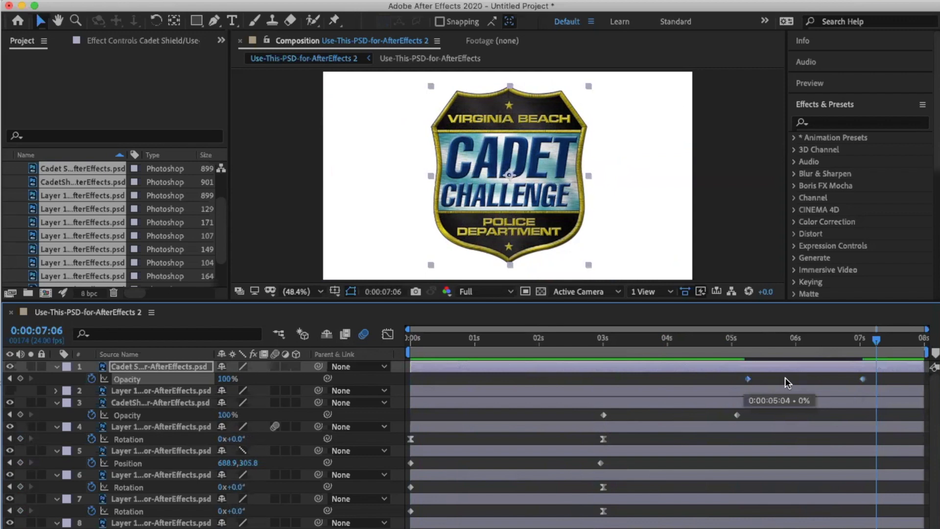
pyautogui.moveTo(738, 415); pyautogui.dragTo(764, 414)
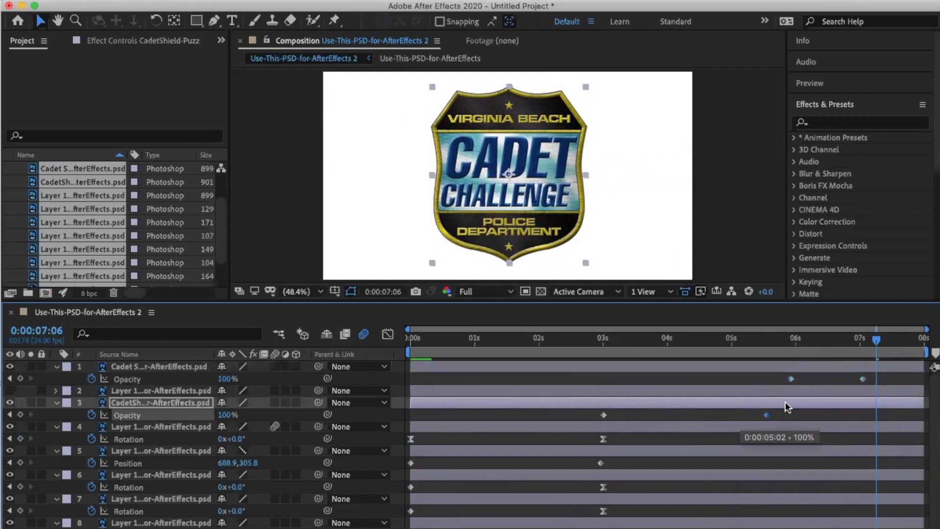
pyautogui.moveTo(865, 379); pyautogui.dragTo(656, 359)
pyautogui.press('space')
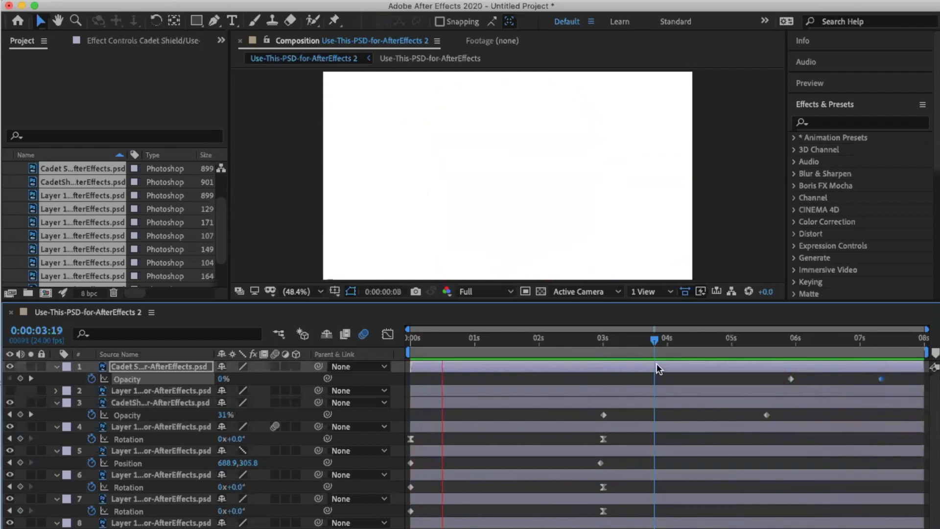
pyautogui.press('space')
# Retime the badge fade to about 6.7 to 7.7 seconds, end the CadetShield photo fade at about 4.8 seconds, and preview it.
pyautogui.moveTo(791, 379); pyautogui.dragTo(903, 379)
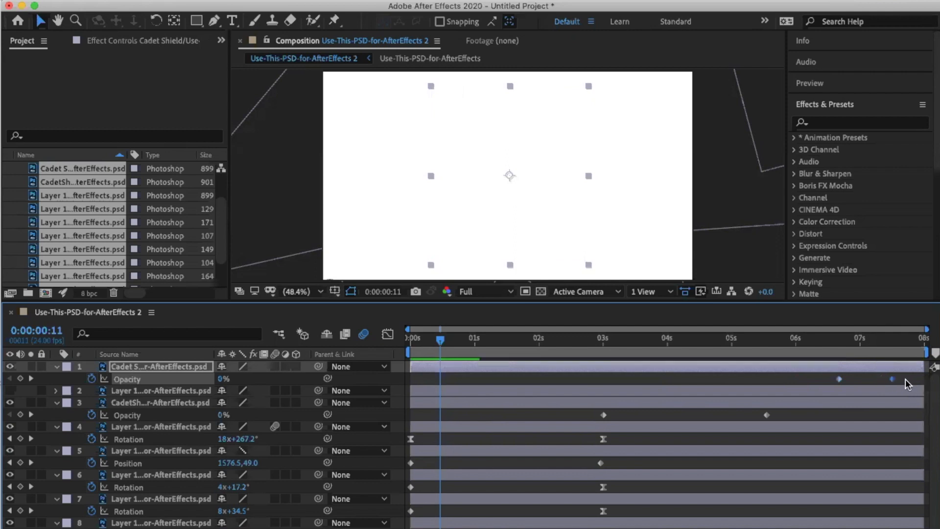
pyautogui.moveTo(767, 415); pyautogui.dragTo(718, 415)
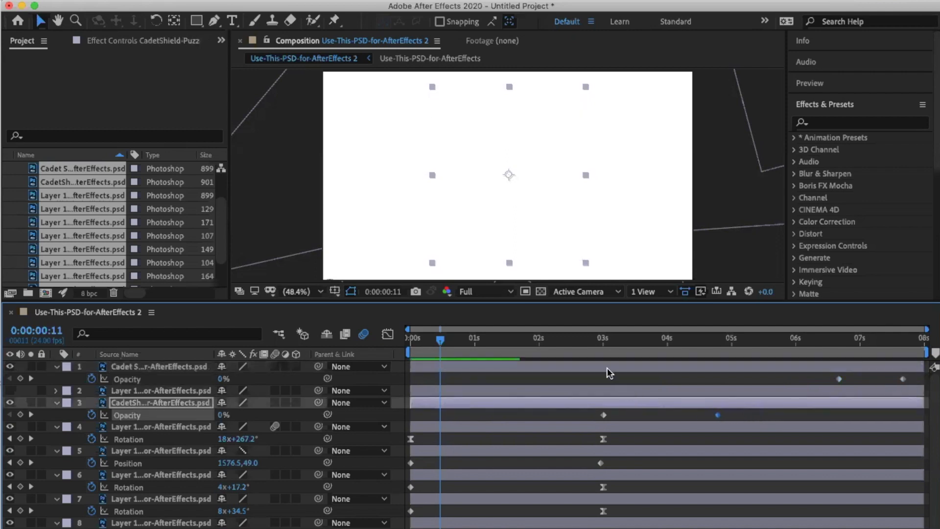
pyautogui.press('space')
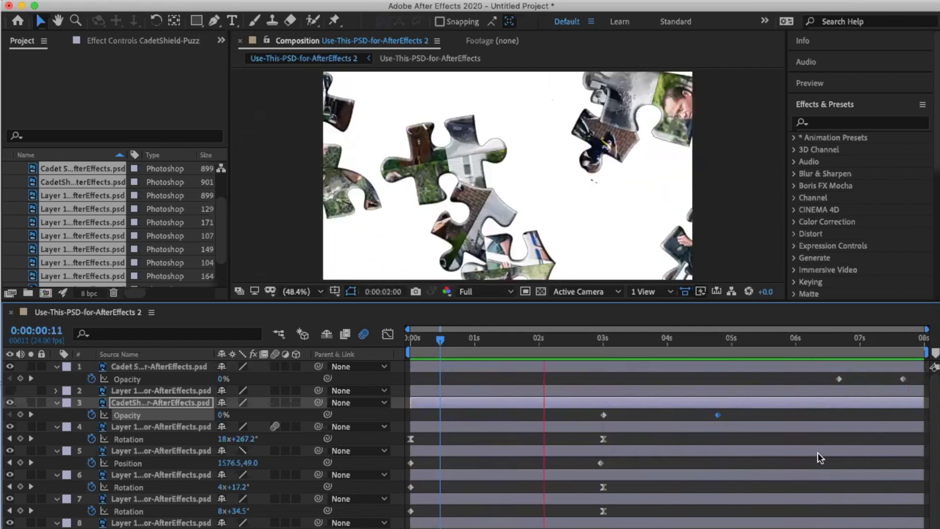
pyautogui.press('space')
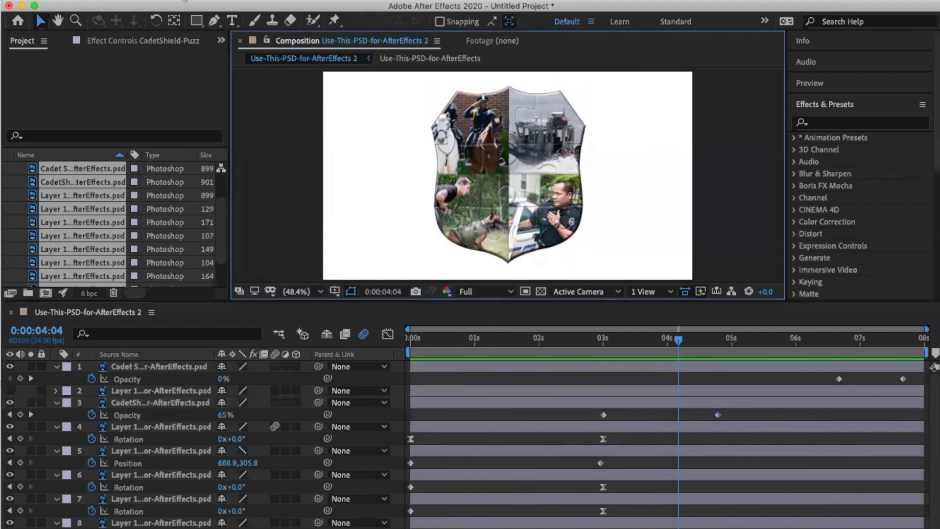
# Set the composition's duration to 0:00:10:00.
pyautogui.click(182, 2)
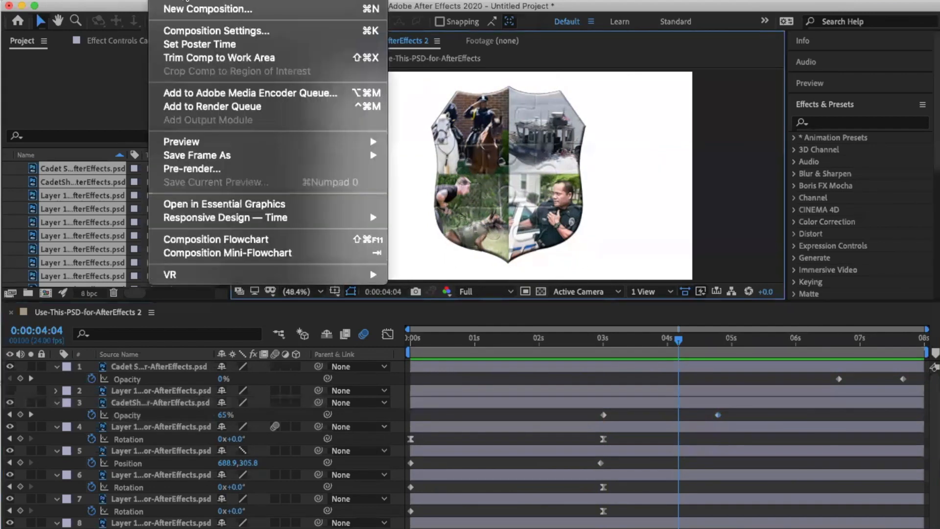
pyautogui.click(194, 32)
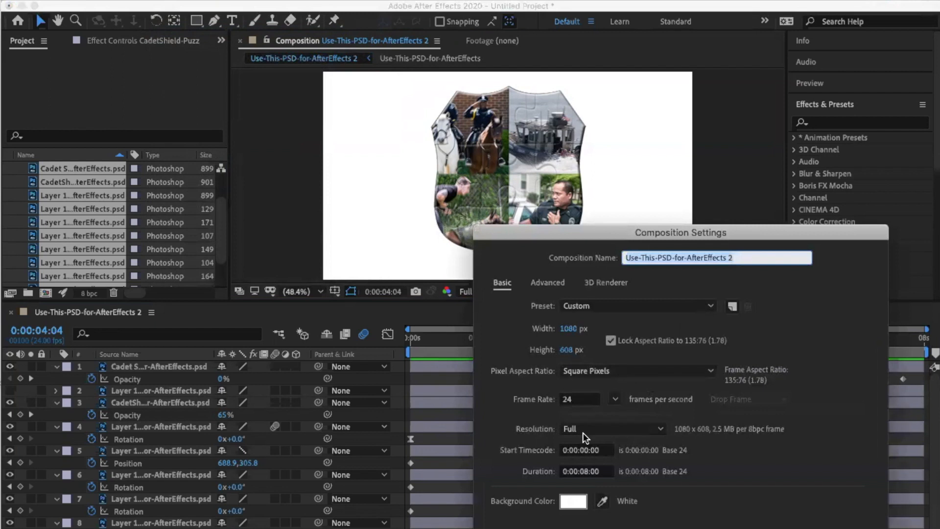
pyautogui.click(586, 472)
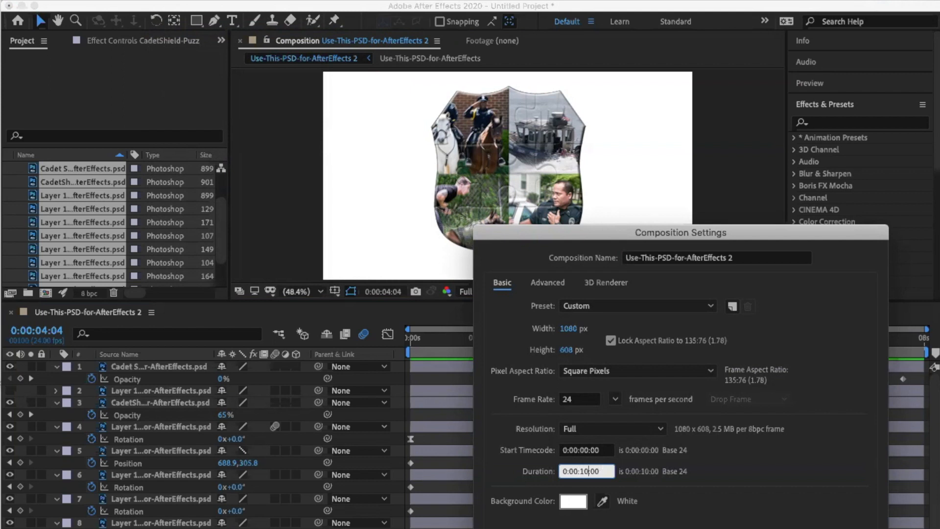
pyautogui.press('Return')
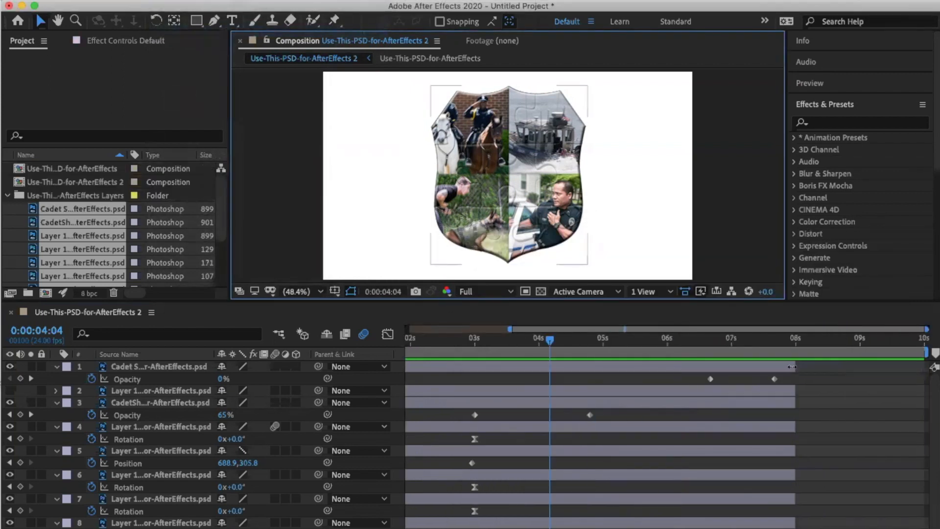
# Extend the hidden second layer's out point to the composition's end at 10 seconds and preview the ending.
pyautogui.scroll(-1, 792, 366)
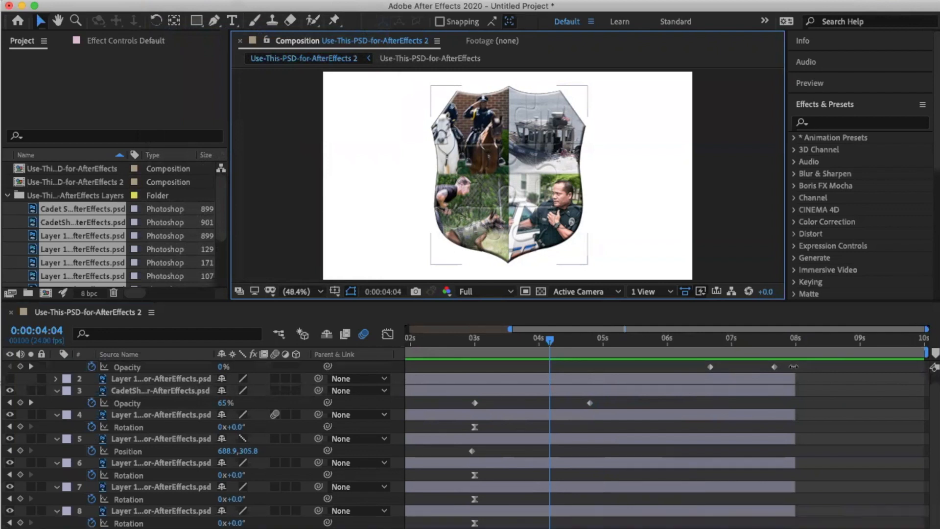
pyautogui.moveTo(796, 378); pyautogui.dragTo(929, 381)
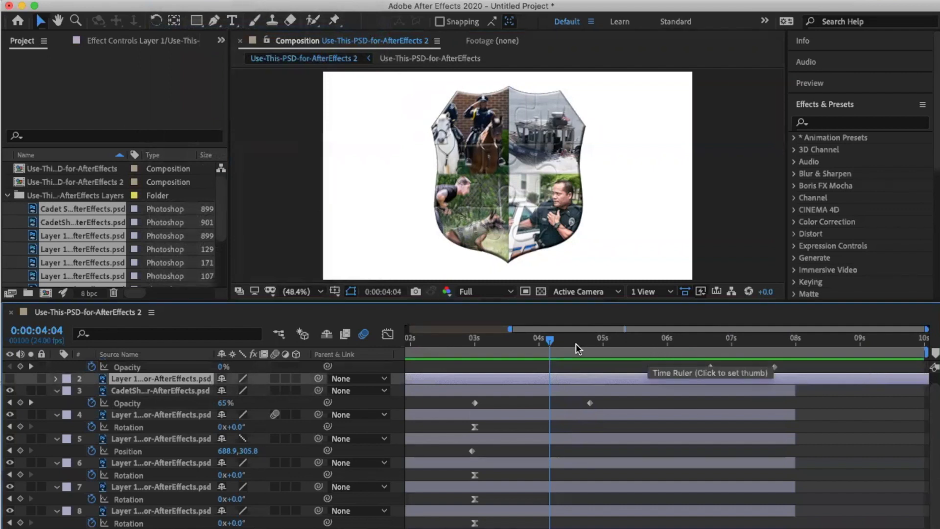
pyautogui.press('space')
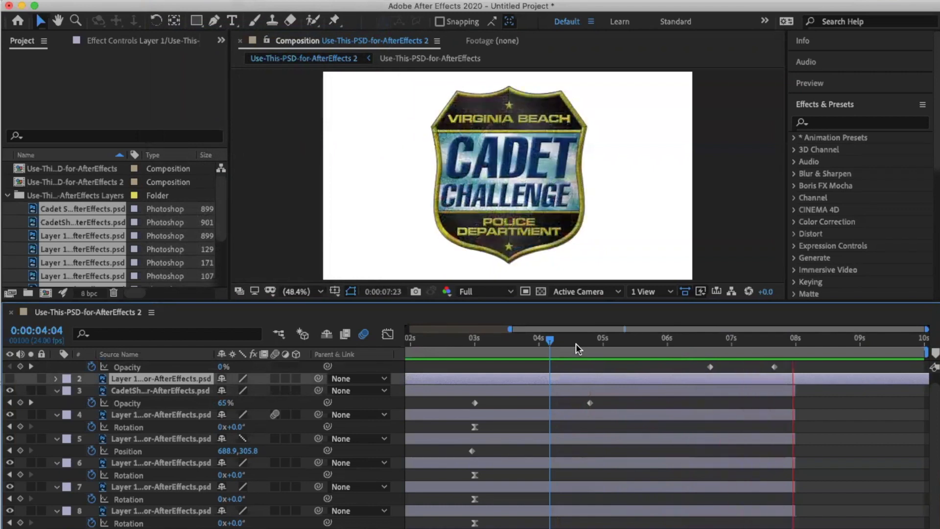
pyautogui.press('space')
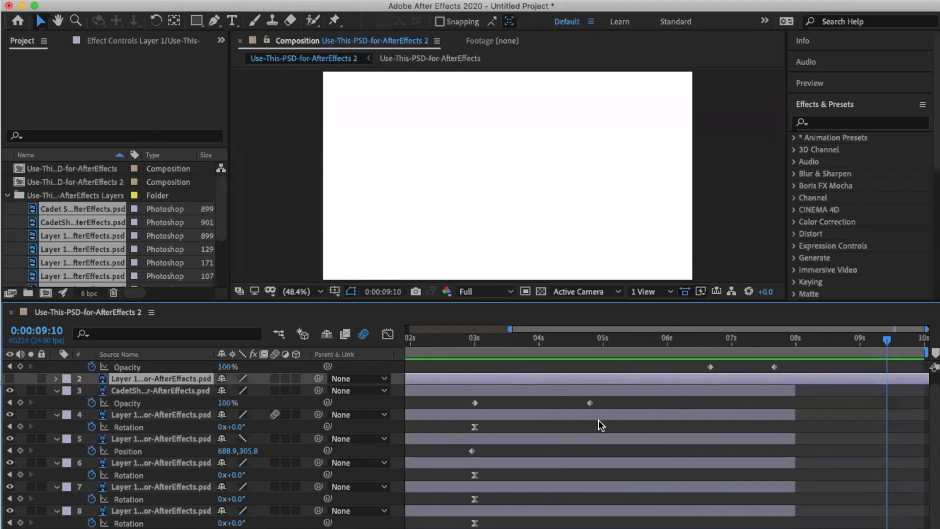
# Extend the Cadet Shield badge layer to the composition's end at 10 seconds and scrub back to about 5 seconds.
pyautogui.click(128, 368)
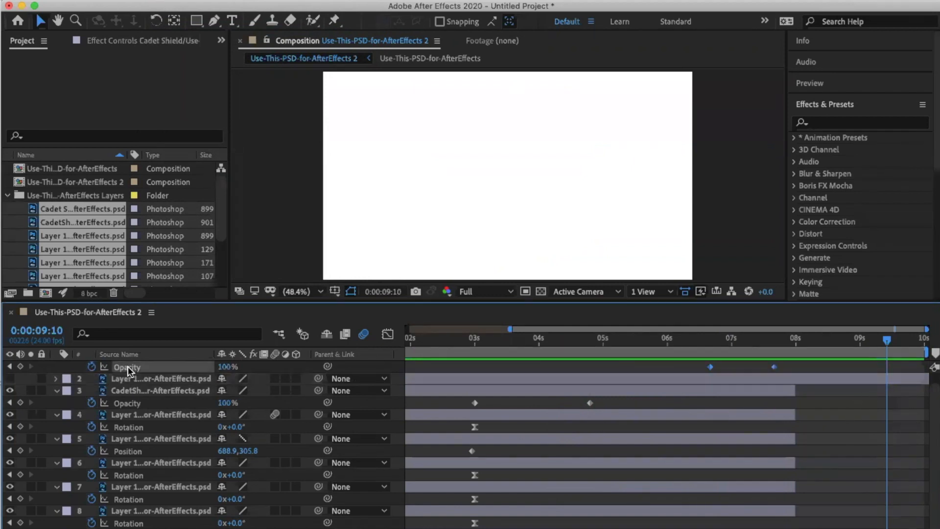
pyautogui.scroll(1, 894, 407)
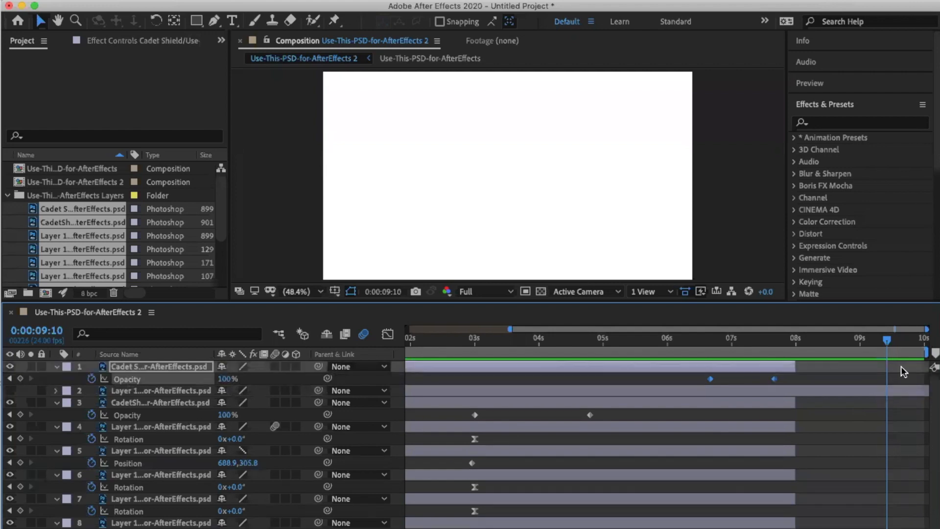
pyautogui.moveTo(793, 367); pyautogui.dragTo(928, 367)
pyautogui.moveTo(884, 341); pyautogui.dragTo(598, 352)
pyautogui.moveTo(620, 349); pyautogui.dragTo(603, 350)
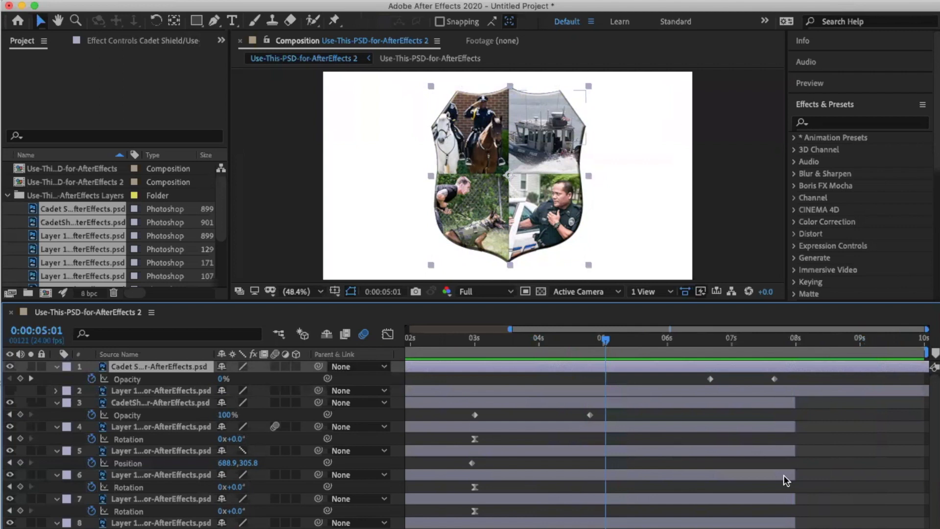
pyautogui.click(496, 128)
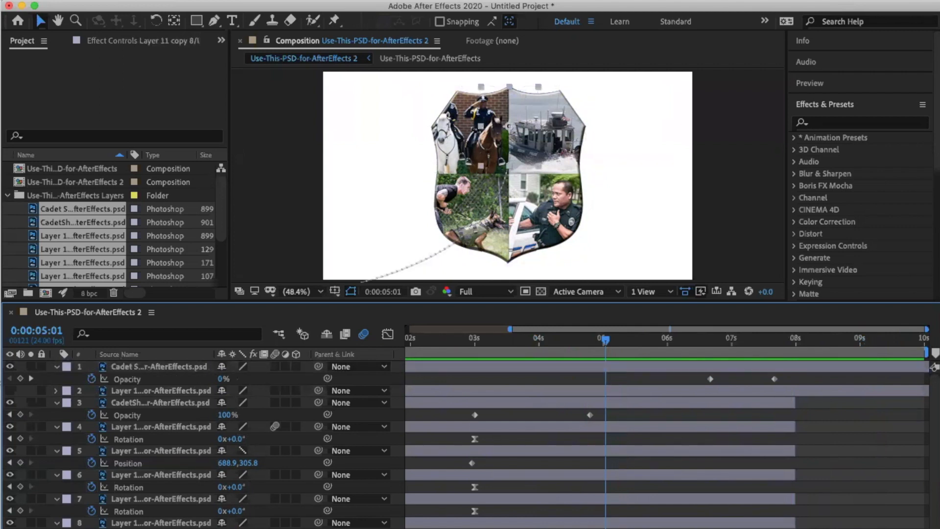
pyautogui.press('Delete')
pyautogui.hotkey('ctrl', 'z')
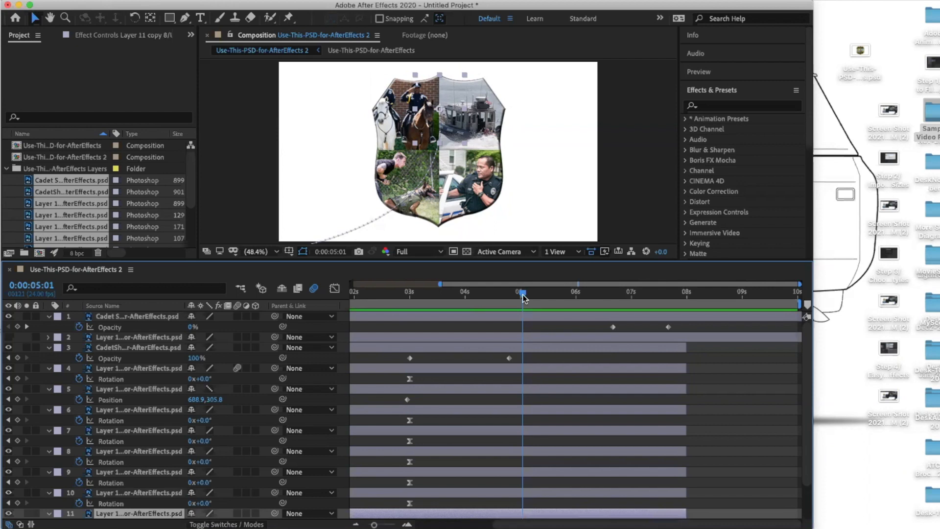
# Review the animation from the start in an enlarged composition viewer, and restore the timeline's height.
pyautogui.moveTo(605, 340); pyautogui.dragTo(342, 343)
pyautogui.press('Home')
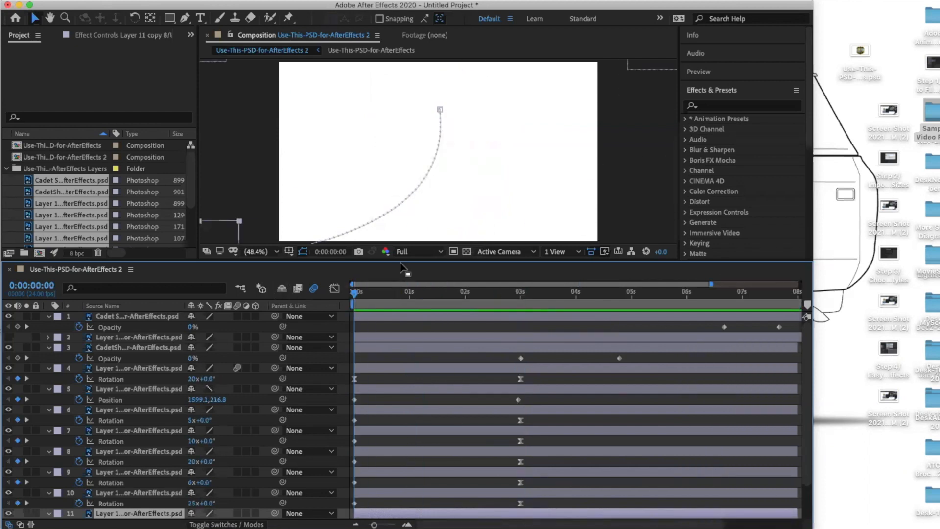
pyautogui.moveTo(400, 268); pyautogui.dragTo(400, 502)
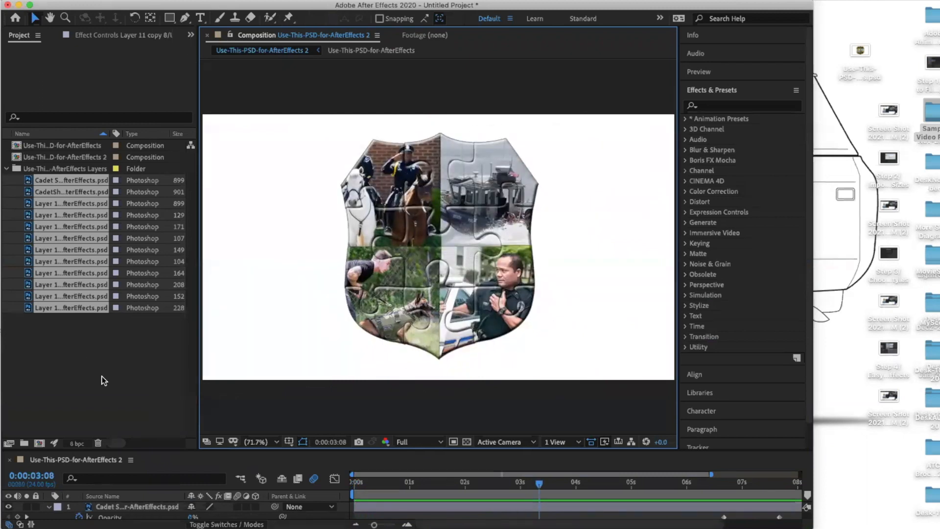
pyautogui.moveTo(511, 450); pyautogui.dragTo(507, 265)
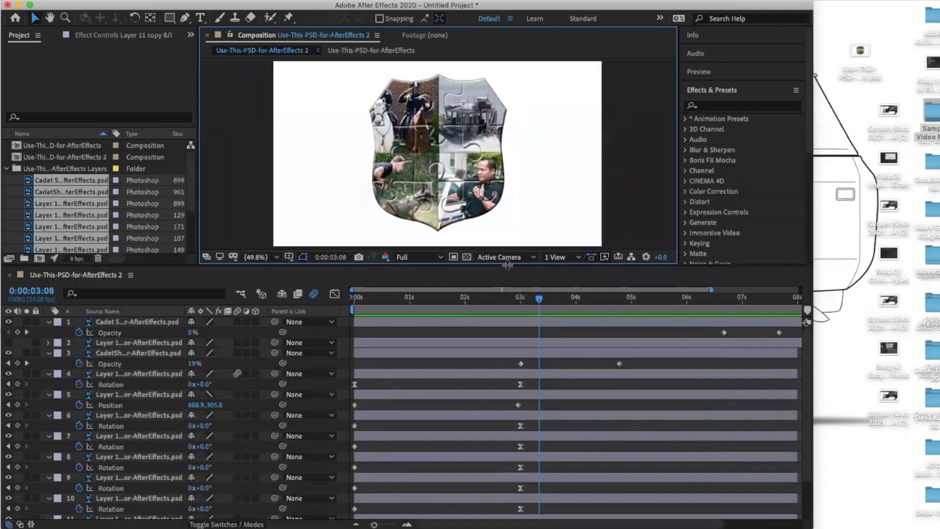